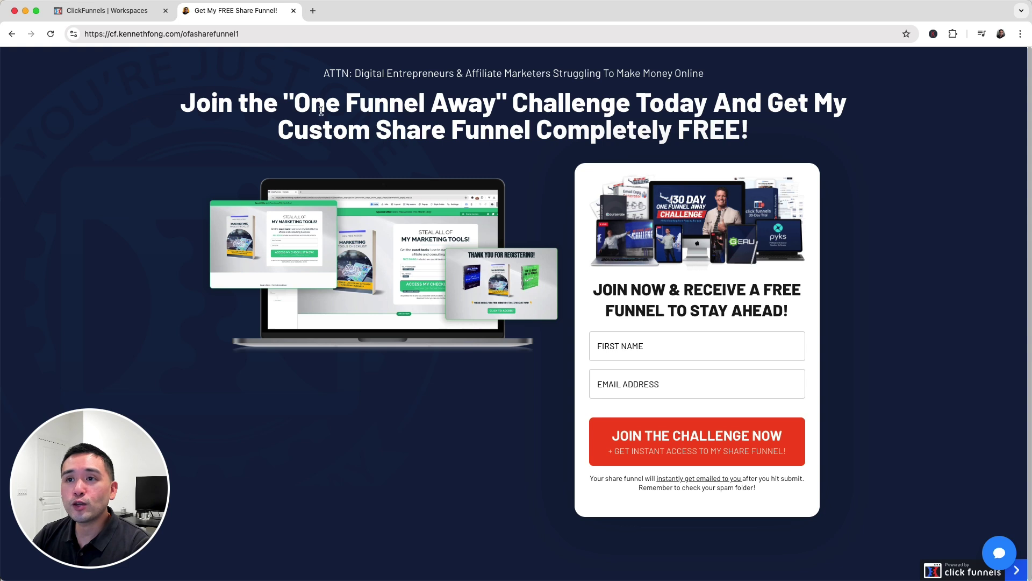
Step: Highlight 'One Funnel Away' in the live page headline, then go back to the Workspaces tab
{"action": "left_click_drag", "start_coordinate": [295, 105], "coordinate": [600, 112]}
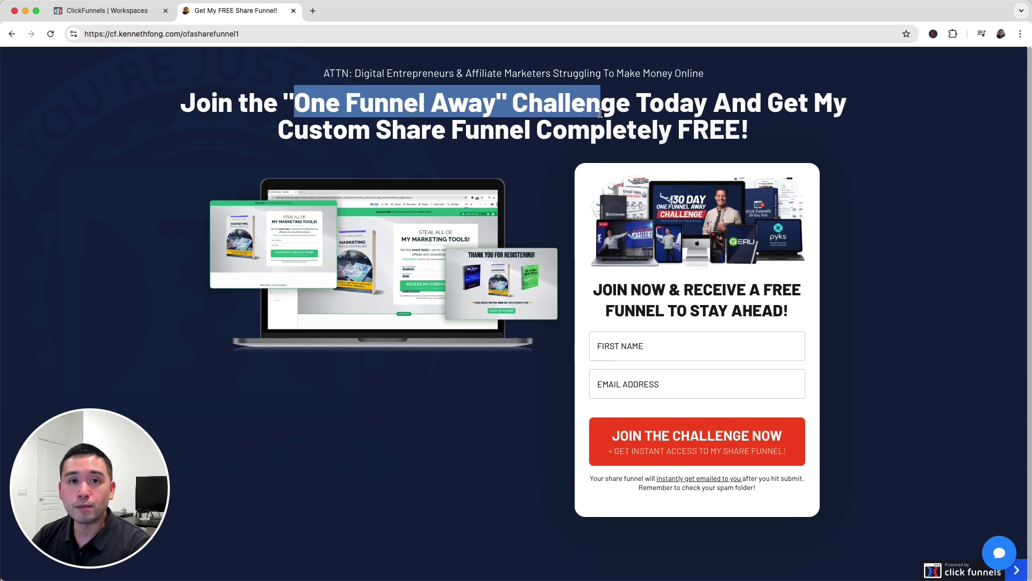
{"action": "left_click", "coordinate": [107, 10]}
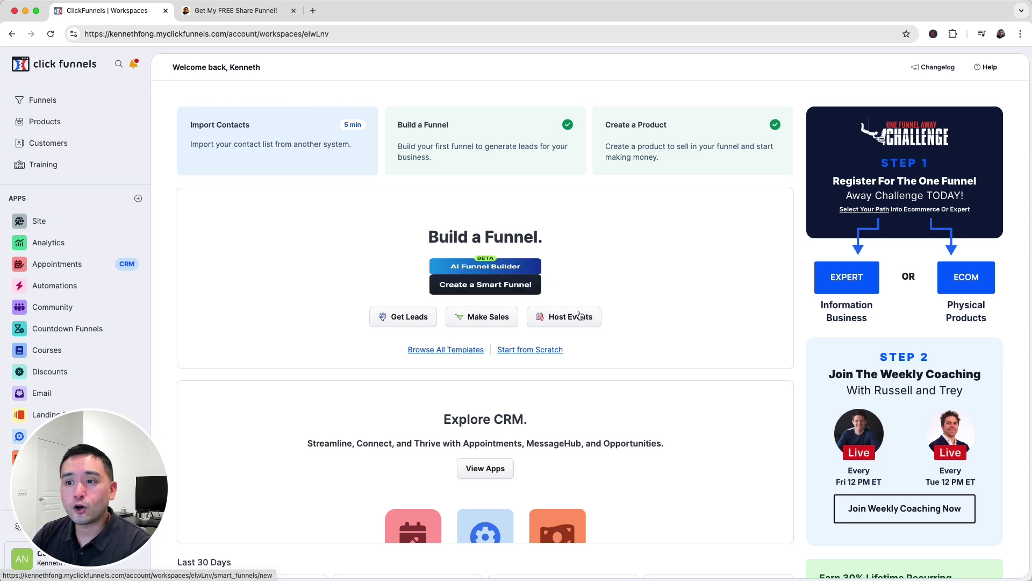
Step: Browse the available funnel types and select the Lead "Squeeze" Funnel
{"action": "left_click", "coordinate": [433, 350]}
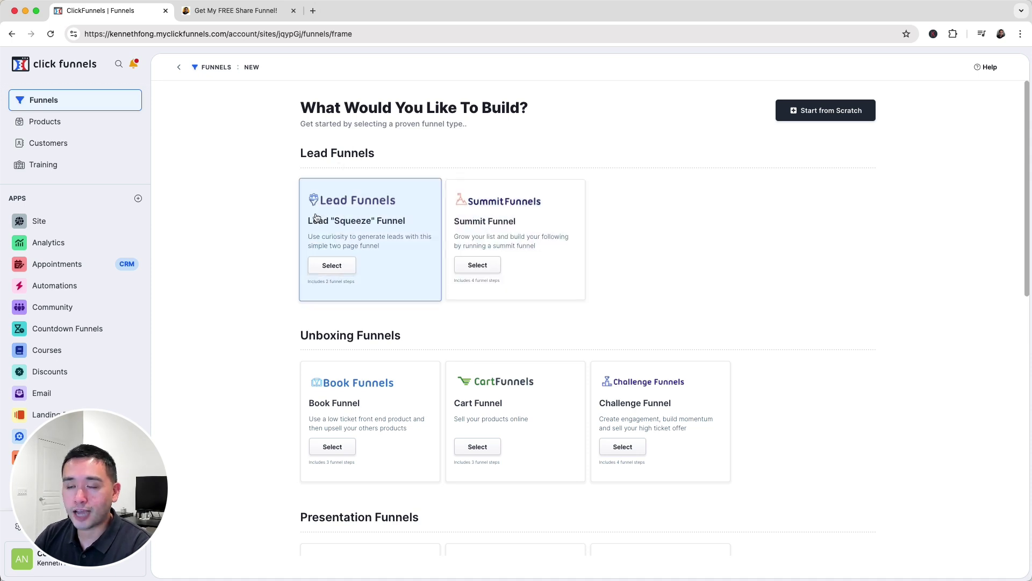
{"action": "scroll", "coordinate": [535, 245], "scroll_direction": "down", "scroll_amount": 3}
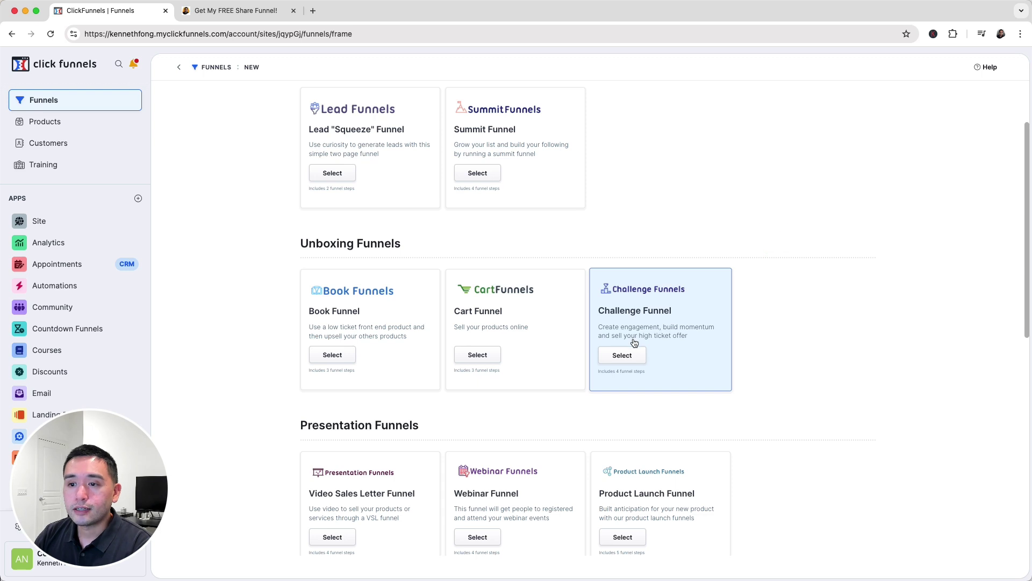
{"action": "scroll", "coordinate": [635, 342], "scroll_direction": "down", "scroll_amount": 5}
{"action": "scroll", "coordinate": [493, 249], "scroll_direction": "down", "scroll_amount": 3}
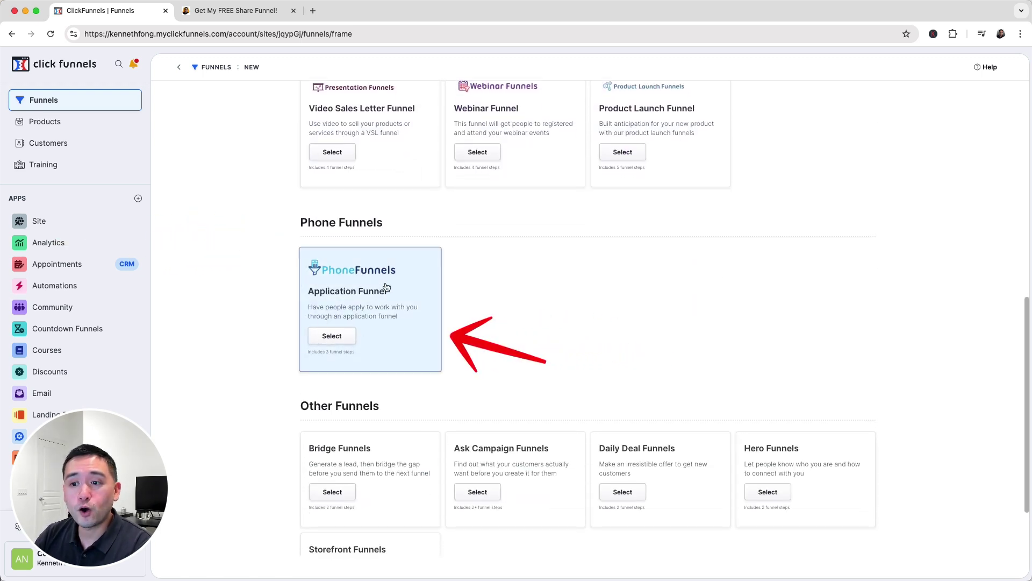
{"action": "scroll", "coordinate": [378, 279], "scroll_direction": "down", "scroll_amount": 2}
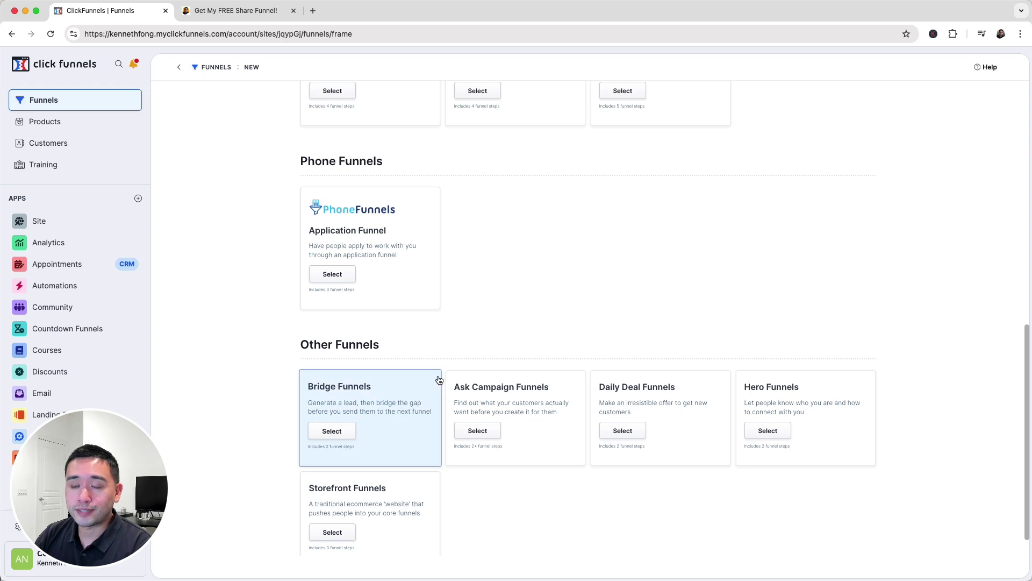
{"action": "scroll", "coordinate": [439, 380], "scroll_direction": "up", "scroll_amount": 10}
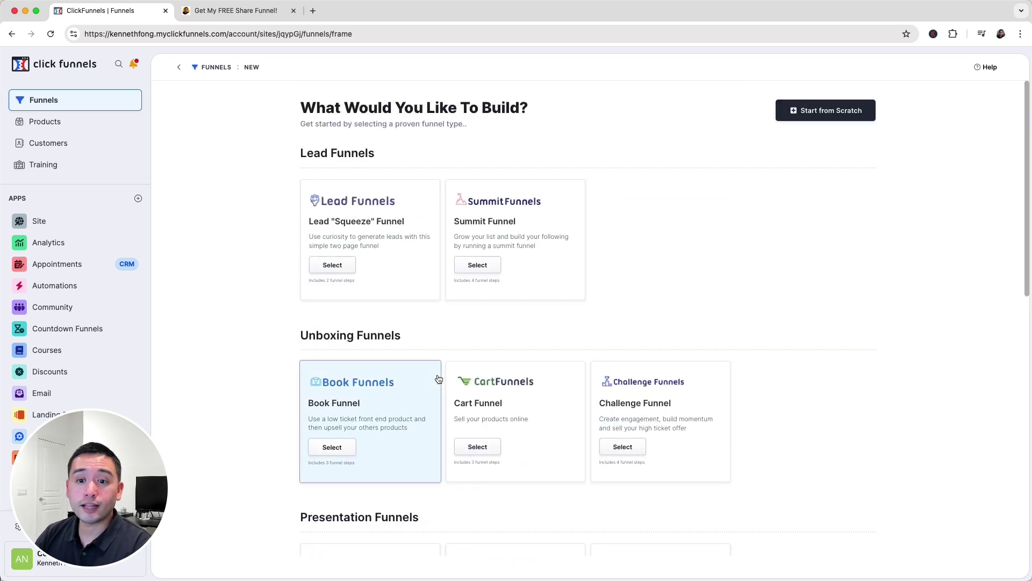
{"action": "left_click", "coordinate": [333, 266]}
Step: Install the third lead squeeze template into the workspace and start customizing it
{"action": "scroll", "coordinate": [315, 268], "scroll_direction": "down", "scroll_amount": 9}
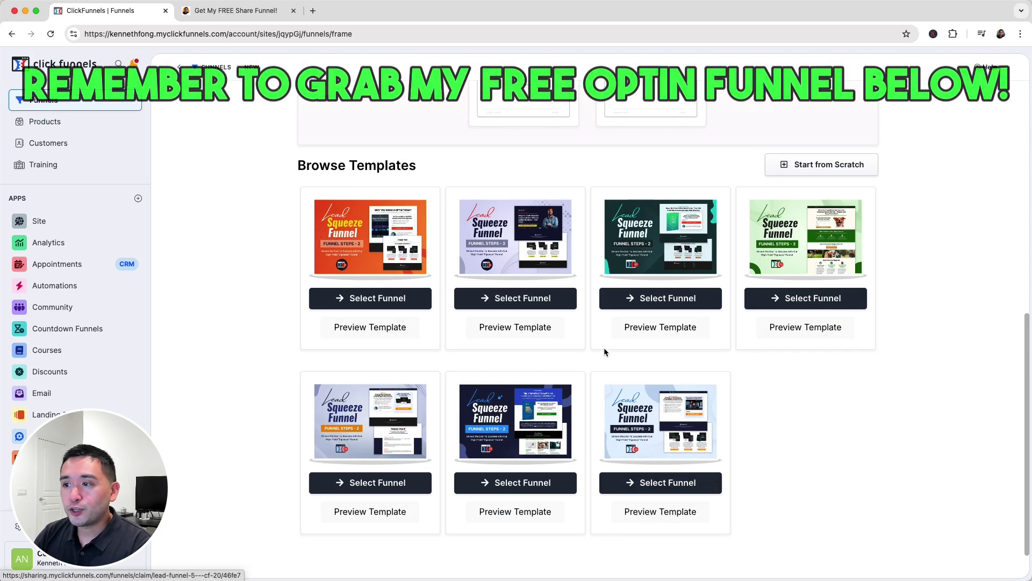
{"action": "left_click", "coordinate": [638, 334]}
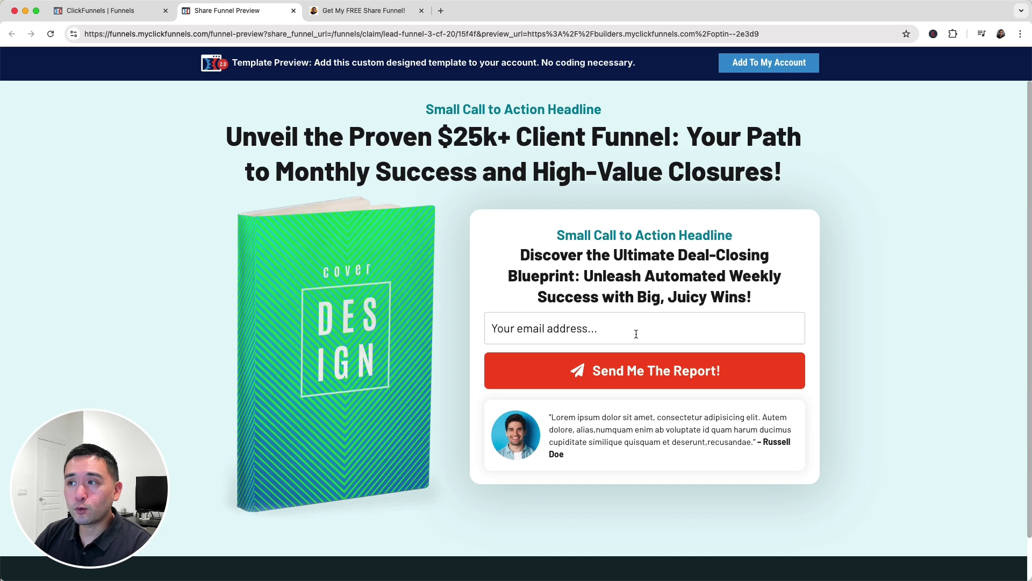
{"action": "left_click", "coordinate": [760, 65]}
{"action": "left_click", "coordinate": [509, 373]}
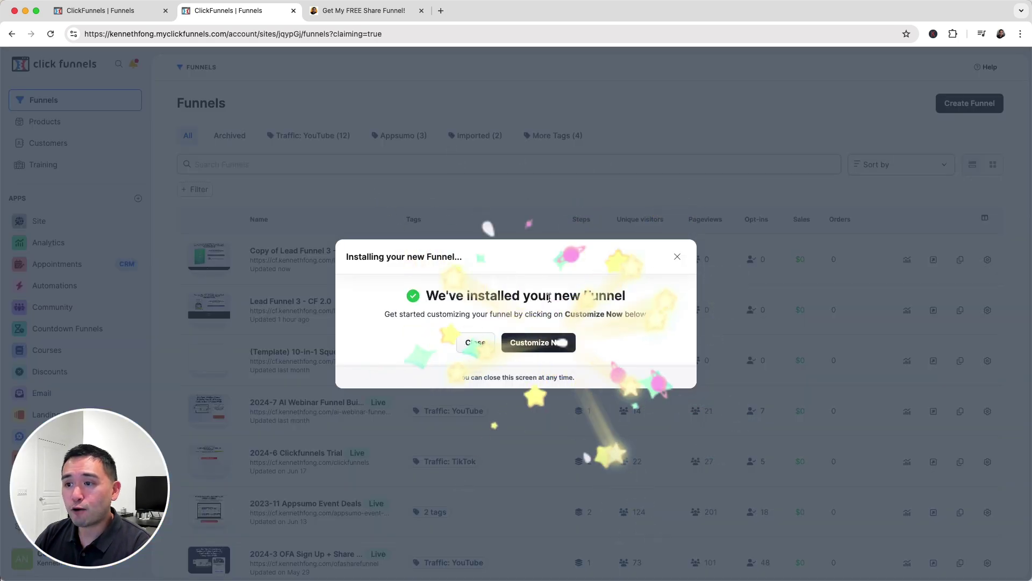
{"action": "left_click", "coordinate": [544, 342]}
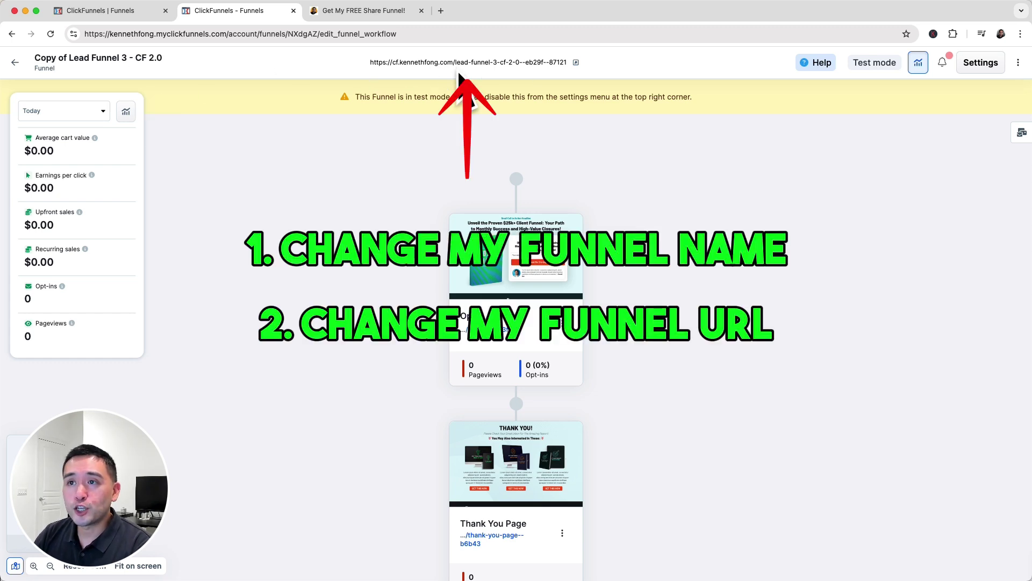
Step: Open the Settings dialog for 'Copy of Lead Funnel 3 - CF 2.0'
{"action": "scroll", "coordinate": [475, 66], "scroll_direction": "up", "scroll_amount": 5, "text": "ctrl"}
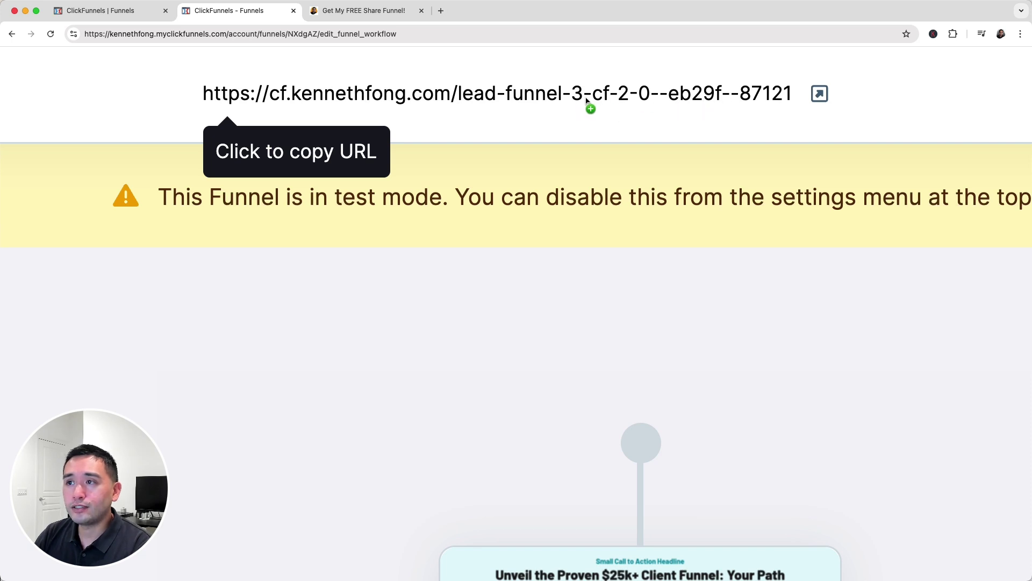
{"action": "scroll", "coordinate": [654, 100], "scroll_direction": "down", "scroll_amount": 5, "text": "ctrl"}
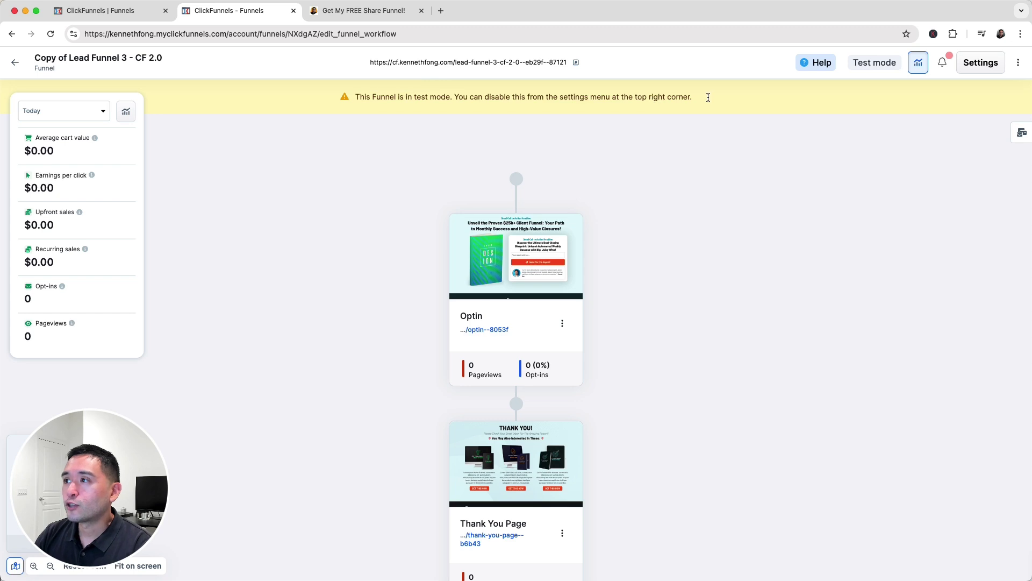
{"action": "left_click", "coordinate": [981, 62]}
Step: Rename the funnel to Free Checklist, keep the default domain, and set the path to free-checklist
{"action": "left_click_drag", "start_coordinate": [484, 138], "coordinate": [373, 137]}
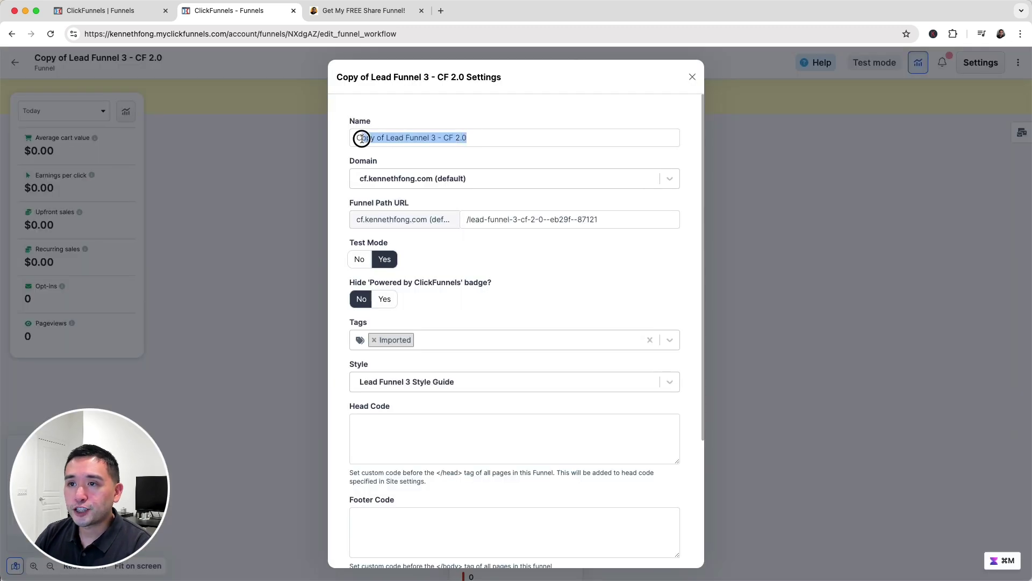
{"action": "key", "text": "BackSpace"}
{"action": "type", "text": "Free Checklist"}
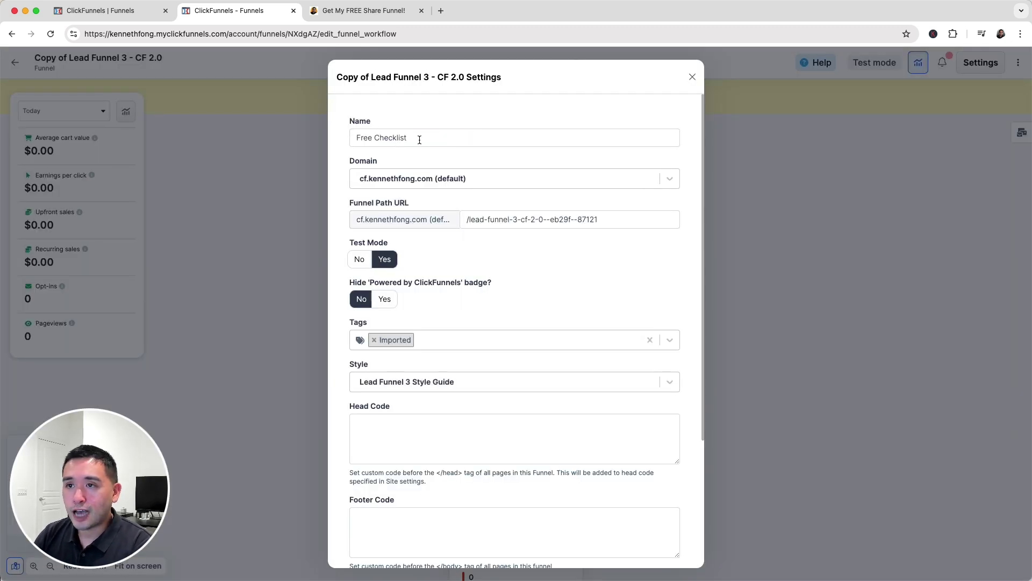
{"action": "left_click", "coordinate": [431, 175]}
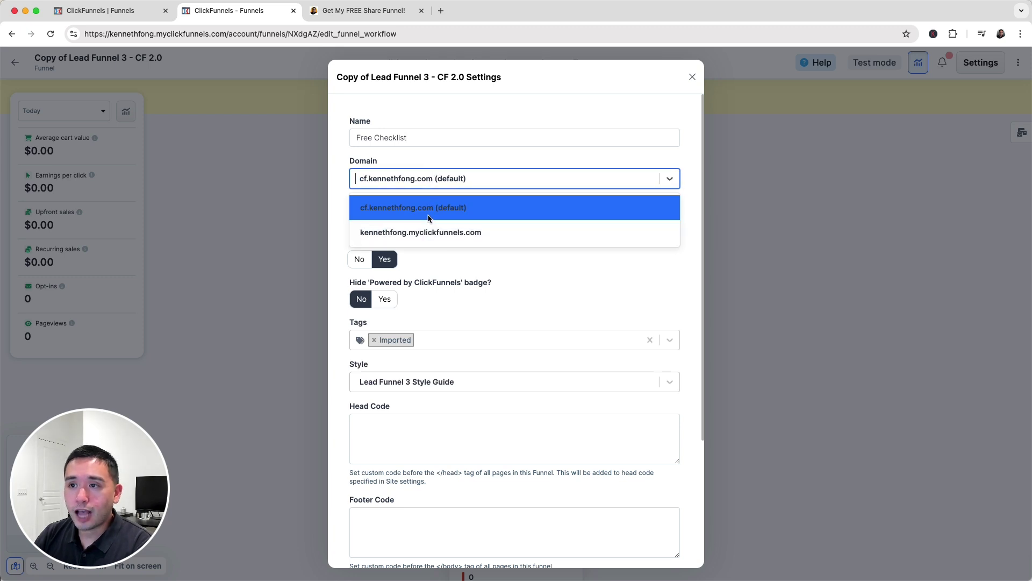
{"action": "left_click", "coordinate": [449, 164]}
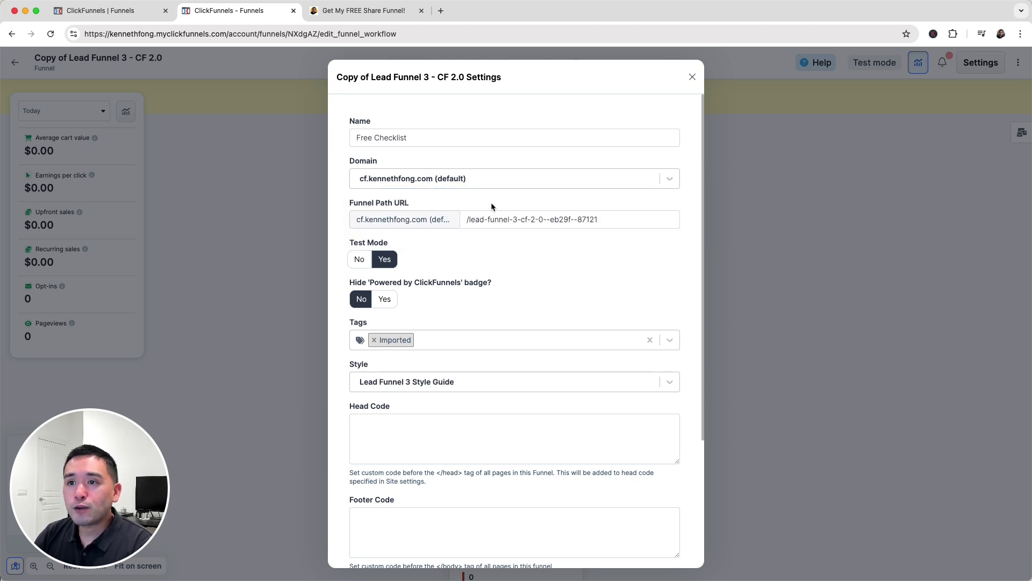
{"action": "triple_click", "coordinate": [476, 222]}
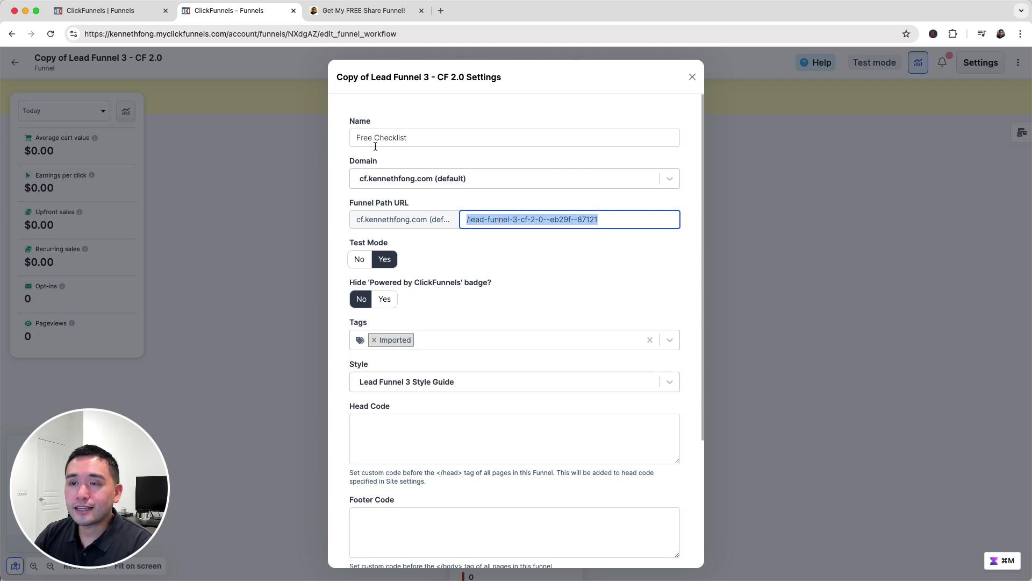
{"action": "type", "text": "free-checklist"}
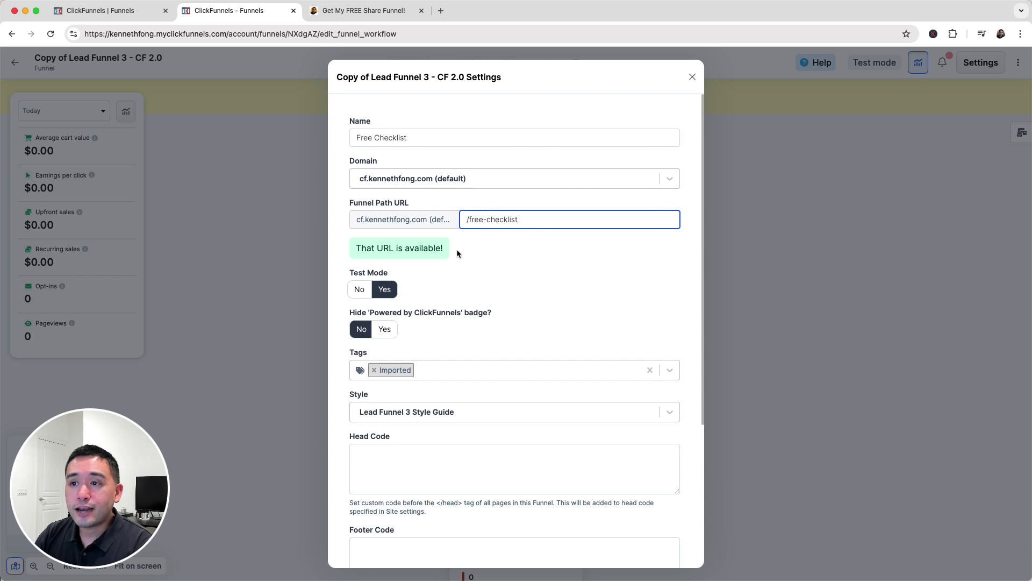
{"action": "left_click", "coordinate": [387, 295]}
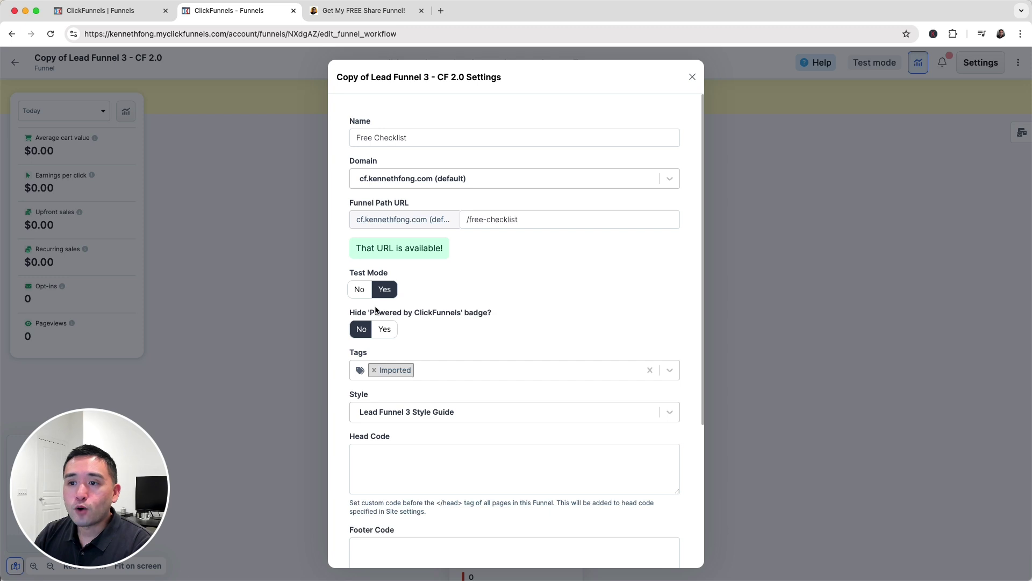
Step: Keep the Lead Funnel 3 Style Guide, review the badge and head/footer code fields, and update the funnel
{"action": "left_click_drag", "start_coordinate": [350, 314], "coordinate": [478, 316]}
{"action": "left_click", "coordinate": [478, 316]}
{"action": "scroll", "coordinate": [479, 337], "scroll_direction": "down", "scroll_amount": 3}
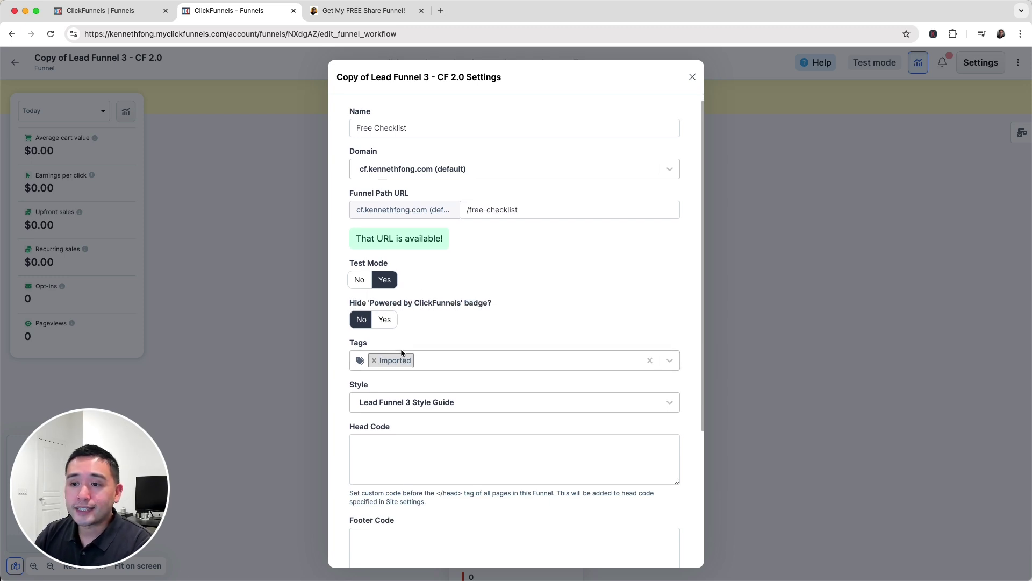
{"action": "left_click", "coordinate": [379, 338]}
{"action": "left_click", "coordinate": [372, 319]}
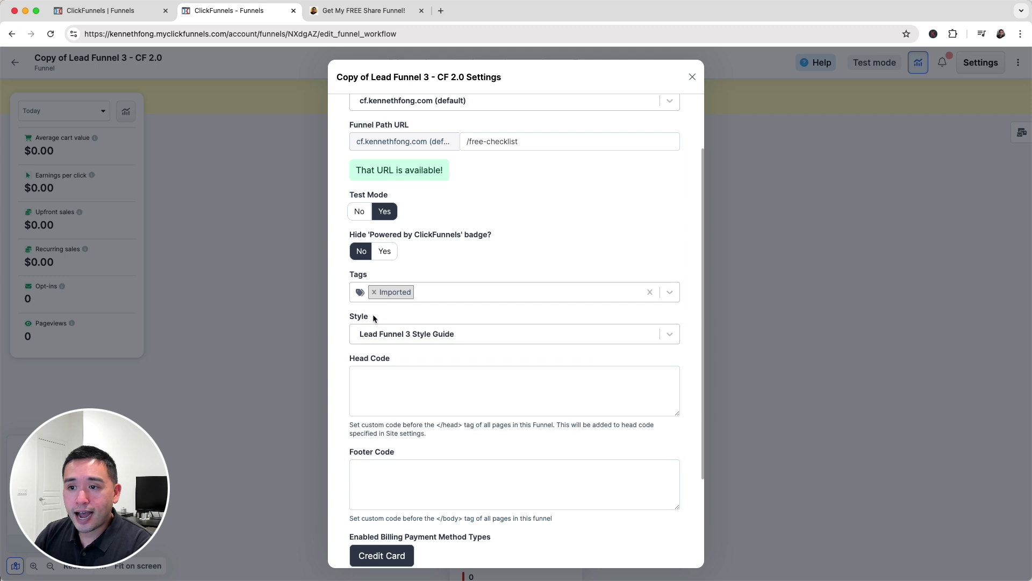
{"action": "scroll", "coordinate": [385, 346], "scroll_direction": "down", "scroll_amount": 5}
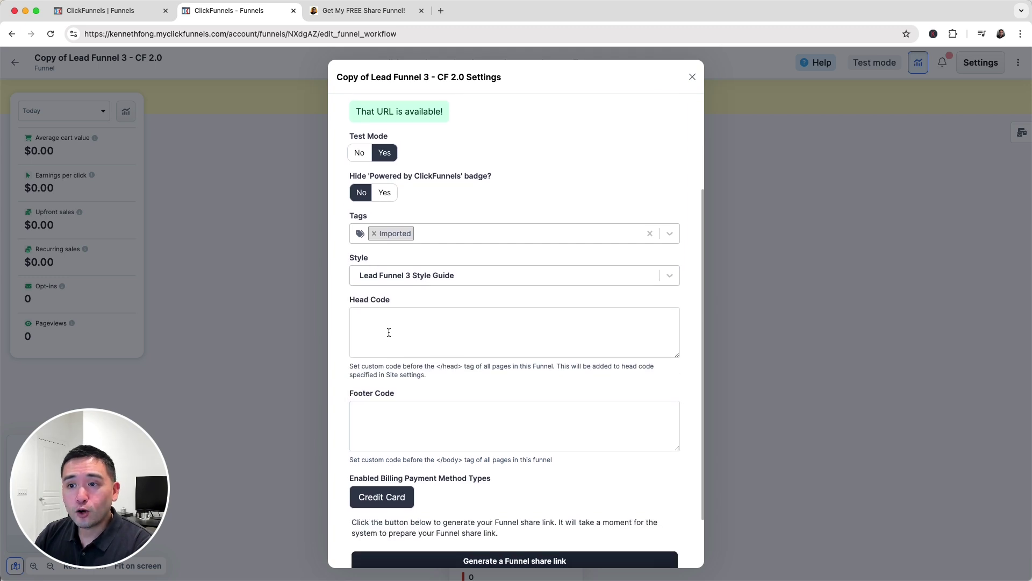
{"action": "left_click", "coordinate": [375, 273]}
{"action": "left_click", "coordinate": [397, 364]}
{"action": "scroll", "coordinate": [399, 369], "scroll_direction": "down", "scroll_amount": 1}
{"action": "left_click", "coordinate": [650, 537]}
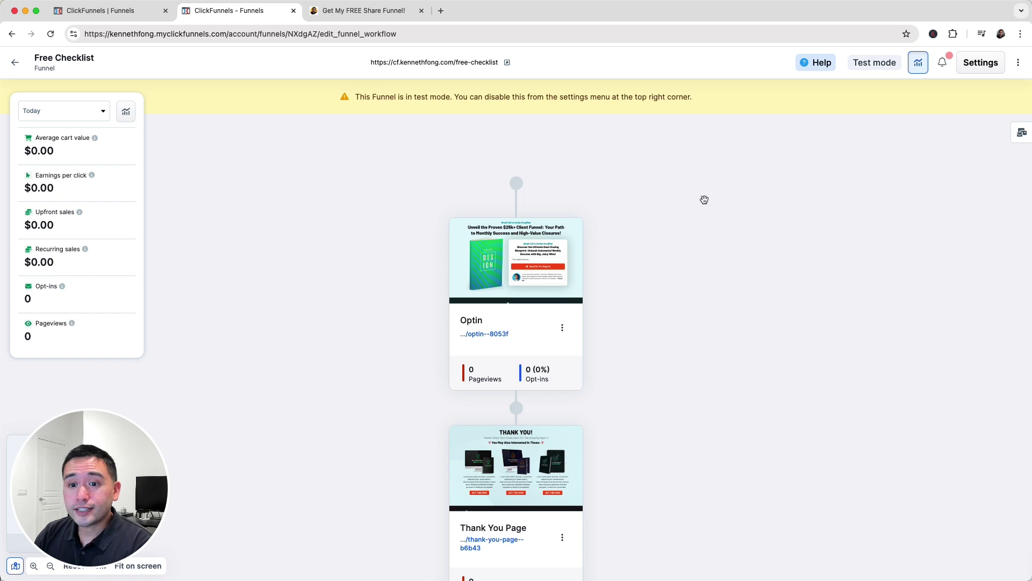
Step: In the Optin step's settings, rename it Step 1 with URL /free-checklist-1
{"action": "scroll", "coordinate": [704, 200], "scroll_direction": "down", "scroll_amount": 2}
{"action": "mouse_move", "coordinate": [530, 239]}
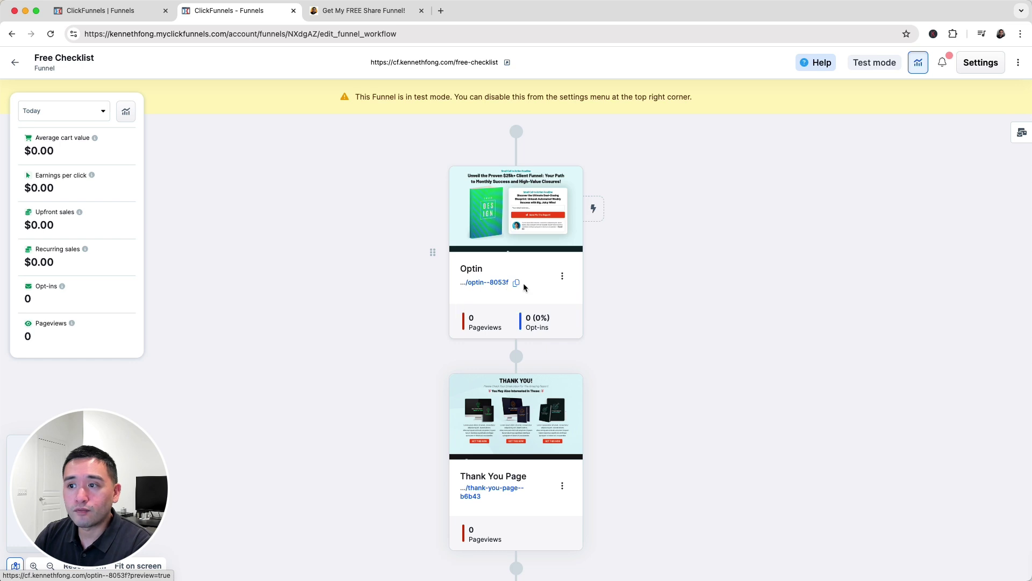
{"action": "left_click", "coordinate": [563, 278]}
{"action": "left_click", "coordinate": [597, 427]}
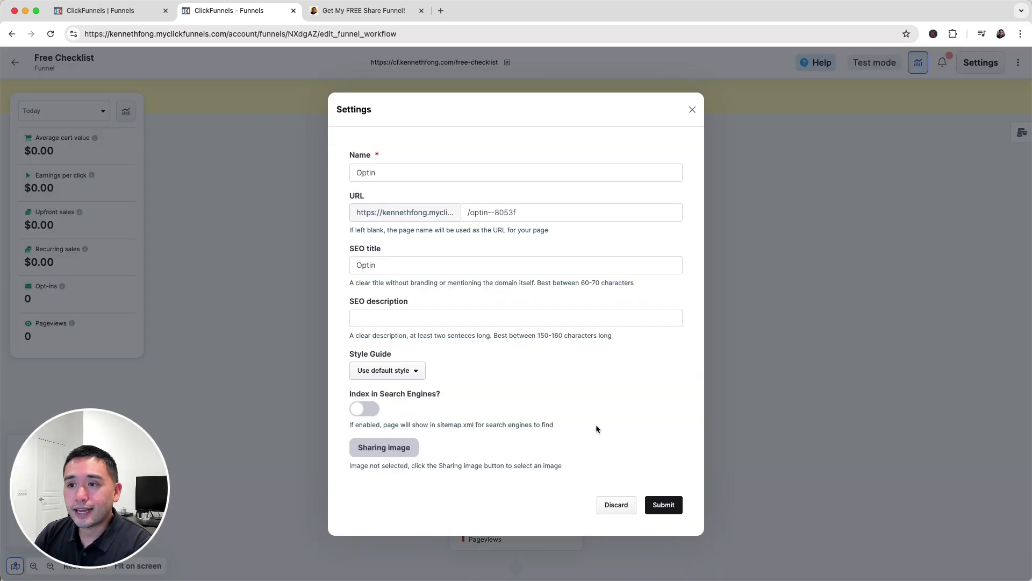
{"action": "left_click_drag", "start_coordinate": [387, 171], "coordinate": [347, 177]}
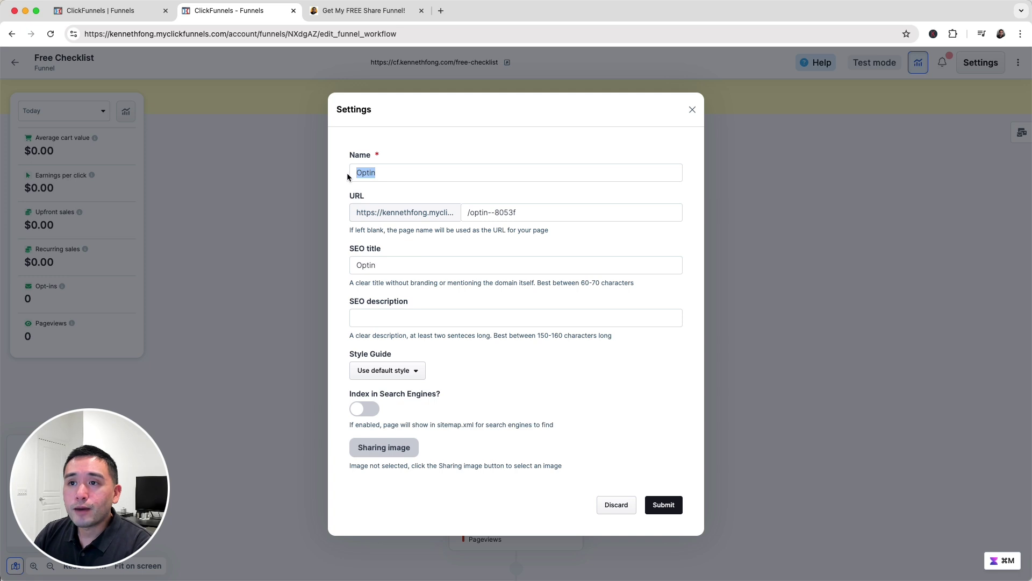
{"action": "type", "text": "Step 1"}
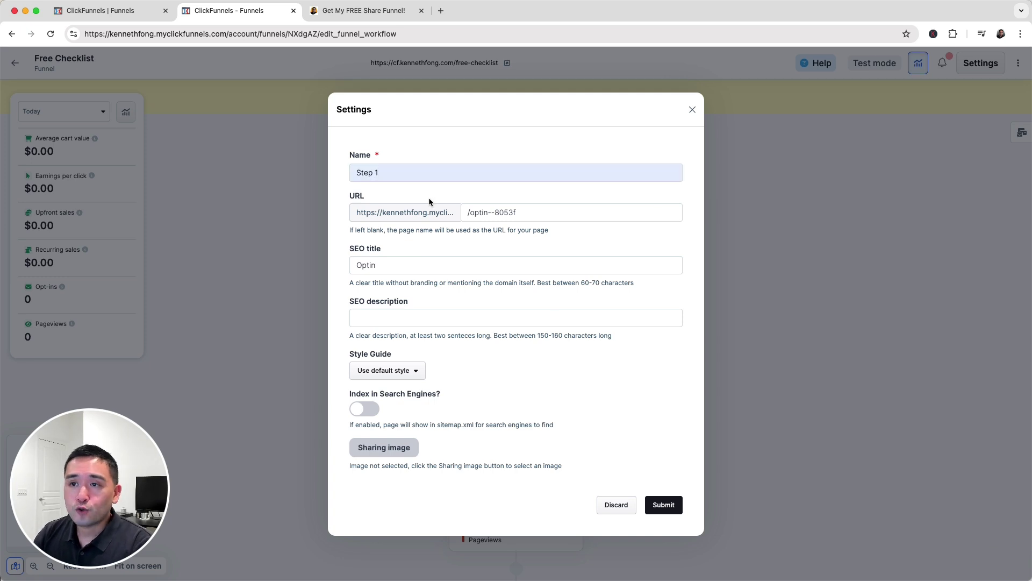
{"action": "left_click_drag", "start_coordinate": [535, 213], "coordinate": [456, 210]}
{"action": "type", "text": "/free-checklist-1"}
{"action": "left_click", "coordinate": [452, 262]}
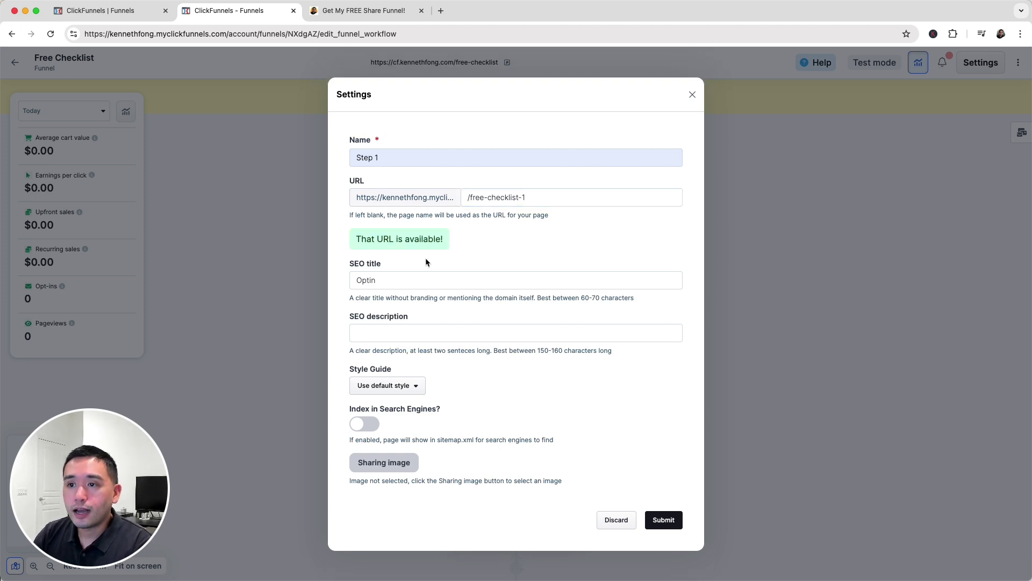
Step: Set SEO title and description to Free Checklist, leave indexing off, submit, and edit the page
{"action": "double_click", "coordinate": [386, 280]}
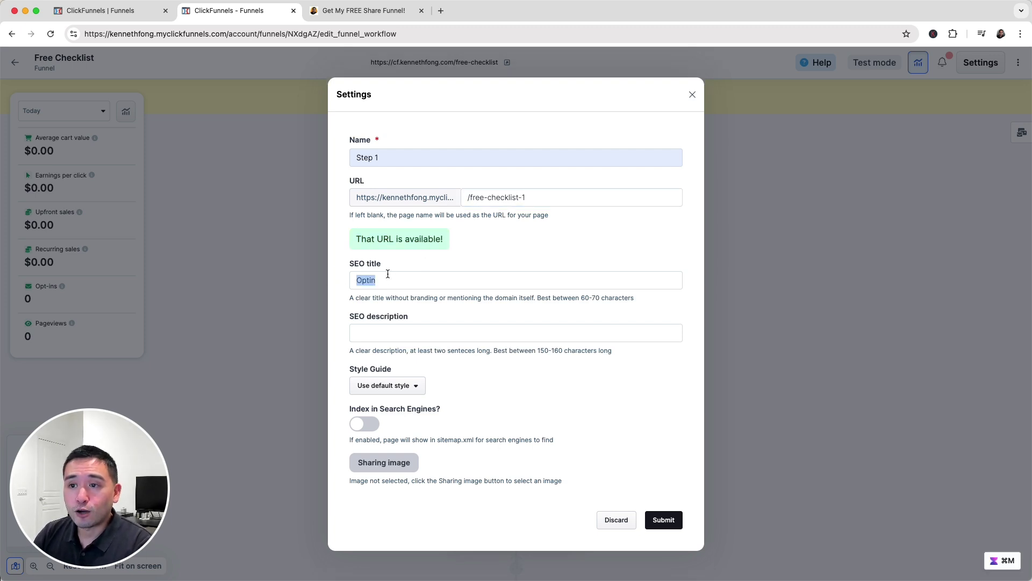
{"action": "type", "text": "Free Checklist"}
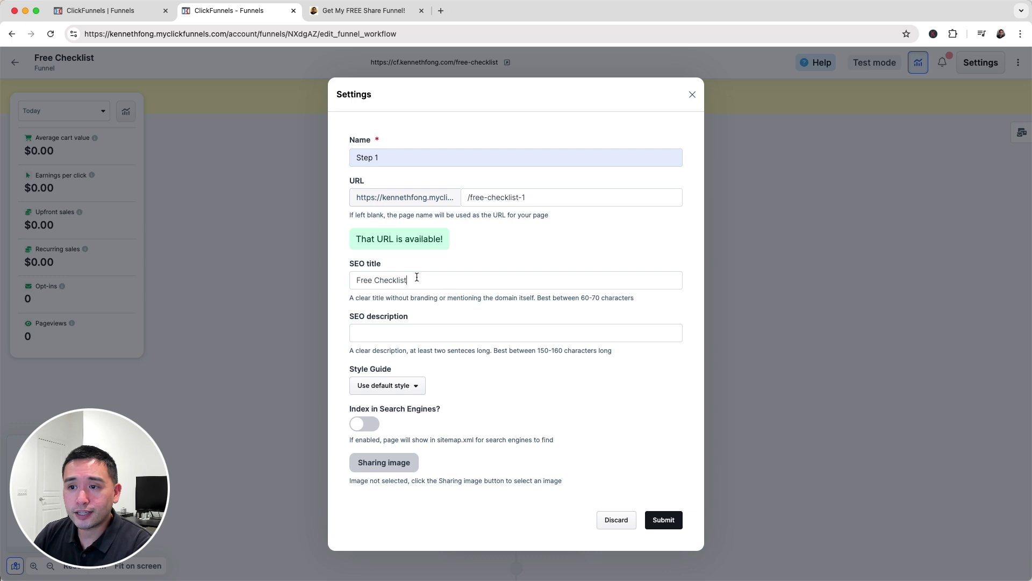
{"action": "left_click", "coordinate": [385, 329]}
{"action": "type", "text": "Free Checklist"}
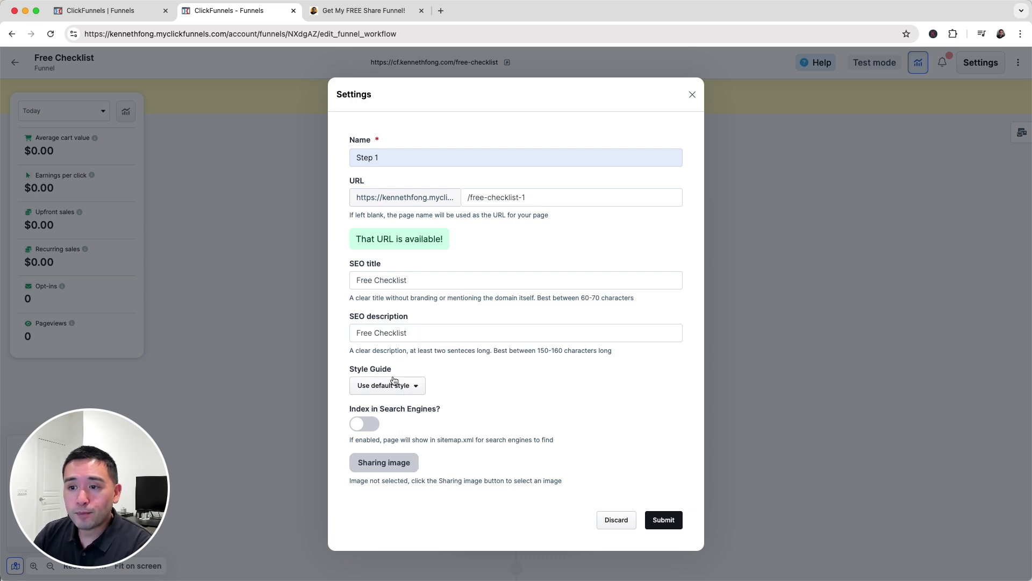
{"action": "left_click", "coordinate": [364, 426]}
{"action": "left_click", "coordinate": [364, 427]}
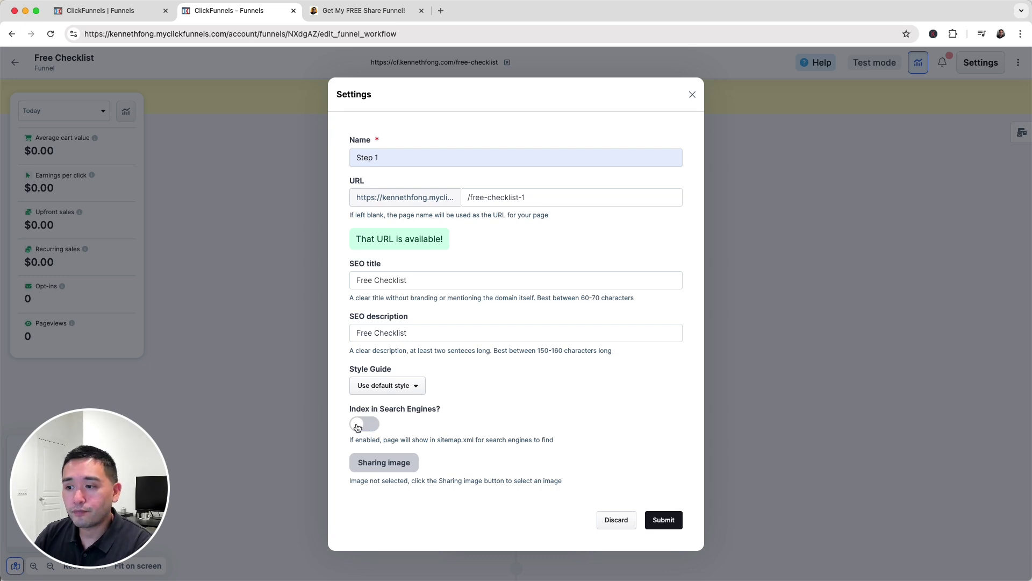
{"action": "left_click", "coordinate": [662, 518]}
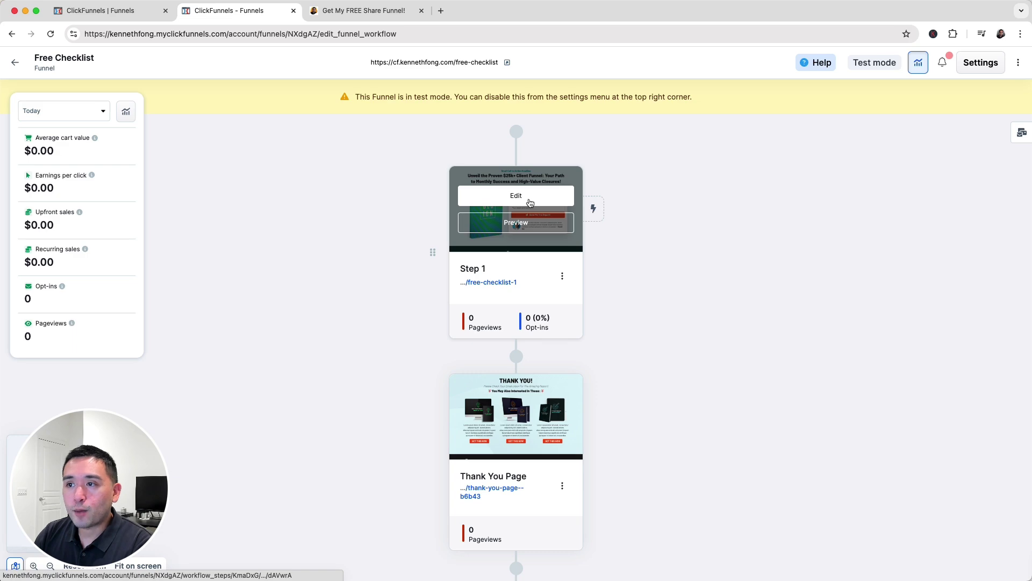
{"action": "left_click", "coordinate": [529, 202]}
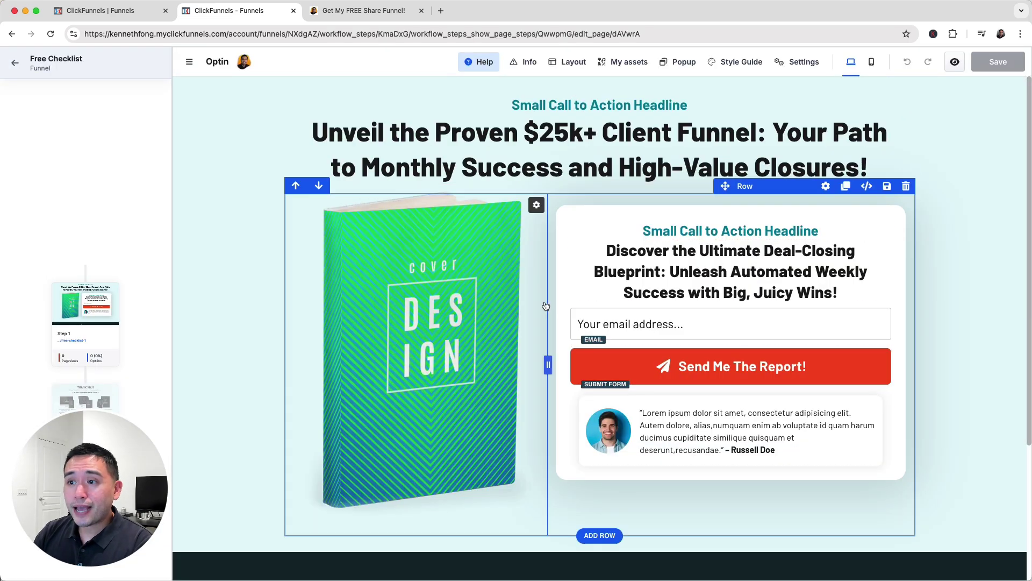
Step: Change the small top headline to 'Attention Digital Entrepreneurs'
{"action": "scroll", "coordinate": [512, 368], "scroll_direction": "down", "scroll_amount": 5}
{"action": "scroll", "coordinate": [512, 368], "scroll_direction": "up", "scroll_amount": 4}
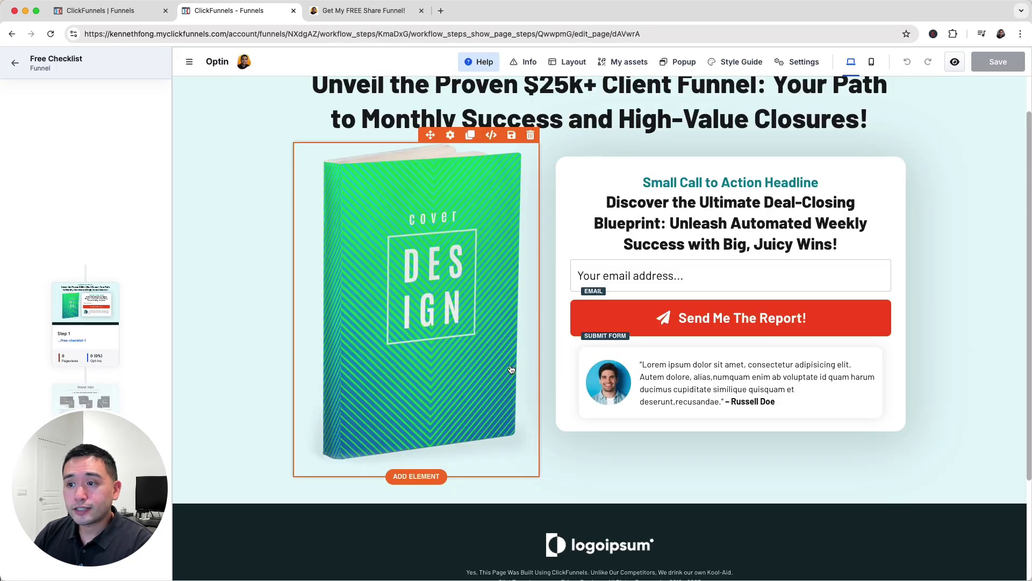
{"action": "scroll", "coordinate": [511, 371], "scroll_direction": "up", "scroll_amount": 2}
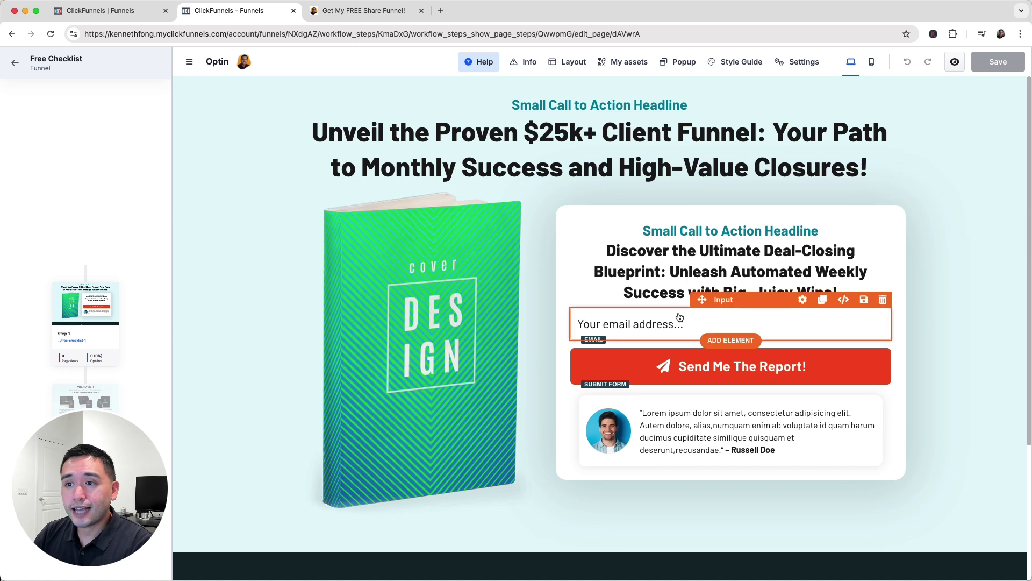
{"action": "double_click", "coordinate": [657, 105]}
{"action": "key", "text": "super+a"}
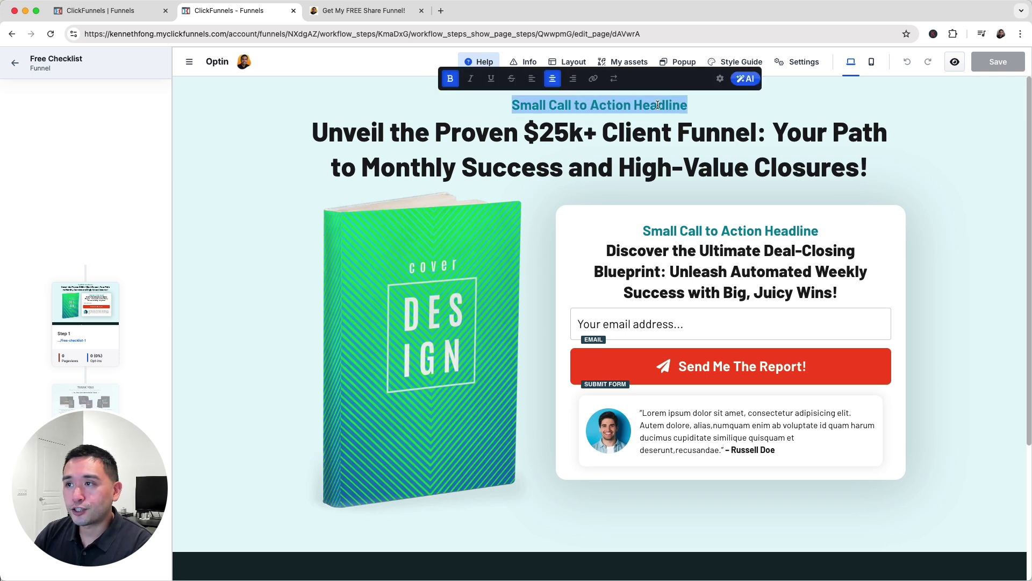
{"action": "type", "text": "Attention Digital Entrepreneurs"}
{"action": "left_click", "coordinate": [589, 131]}
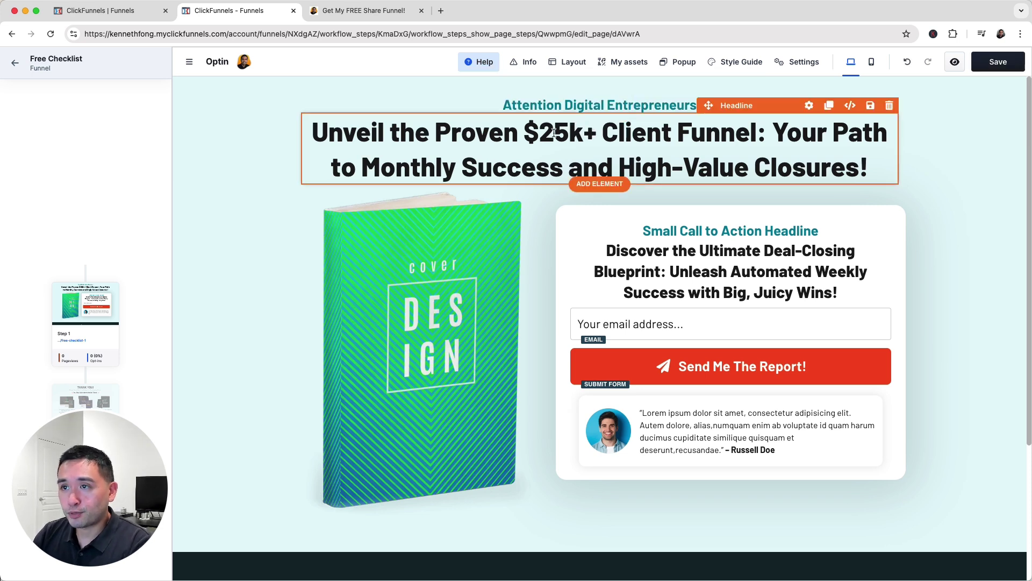
Step: Replace the main headline with the free marketing checklist offer ending 'grow my online business!'
{"action": "double_click", "coordinate": [344, 133]}
{"action": "key", "text": "super+a"}
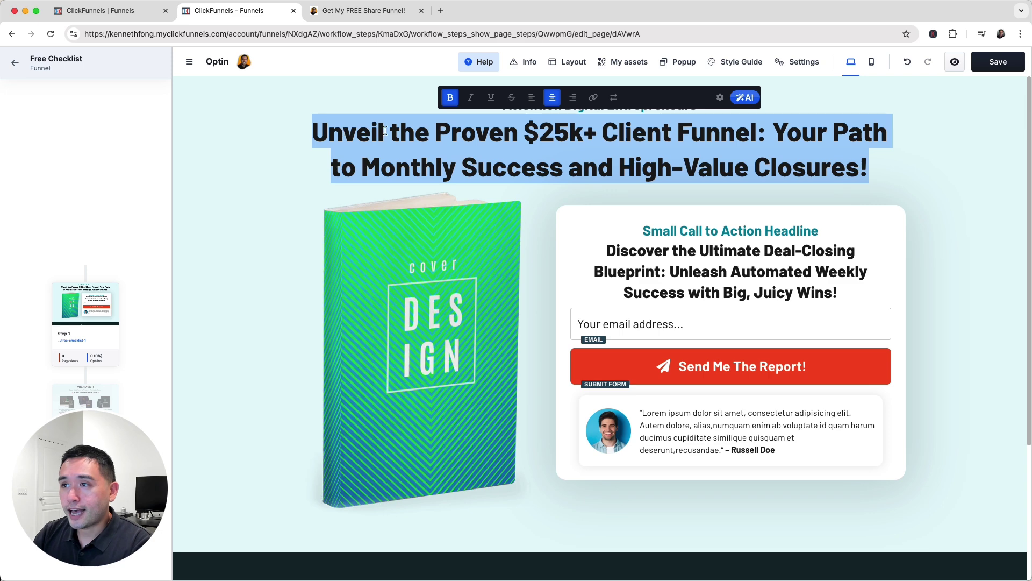
{"action": "type", "text": "Claim your free marketing checklist of all the tools I use to grow my"}
{"action": "type", "text": "online "}
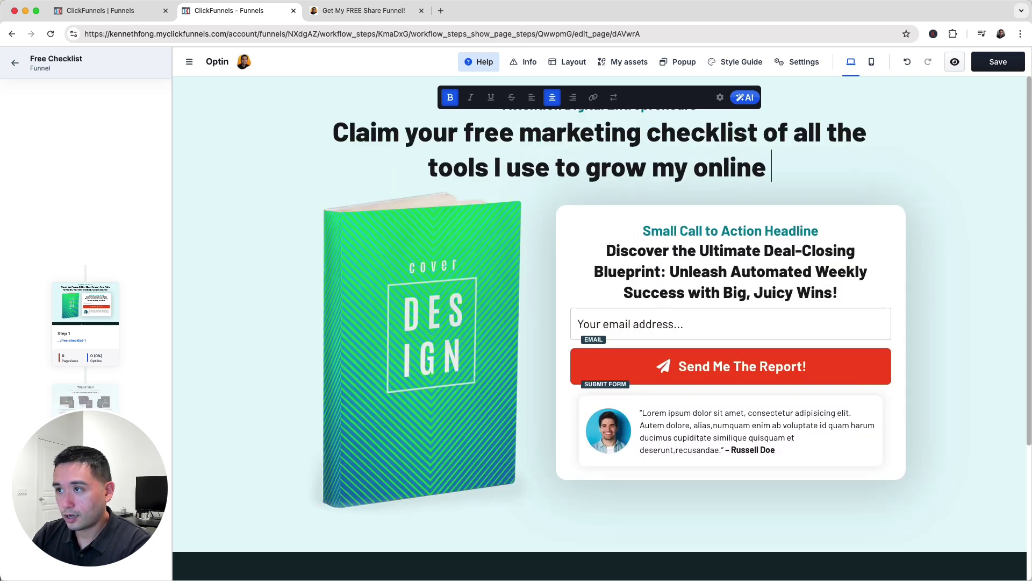
{"action": "type", "text": "business"}
{"action": "key", "text": "BackSpace"}
{"action": "key", "text": "BackSpace"}
{"action": "type", "text": "ss"}
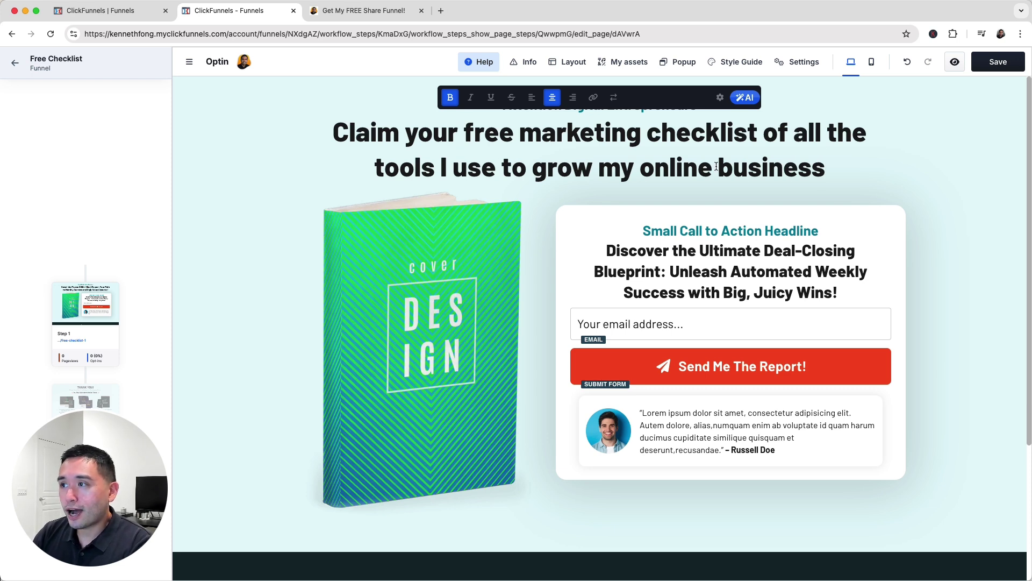
{"action": "type", "text": "!"}
{"action": "left_click_drag", "start_coordinate": [832, 168], "coordinate": [339, 129]}
{"action": "key", "text": "super+c"}
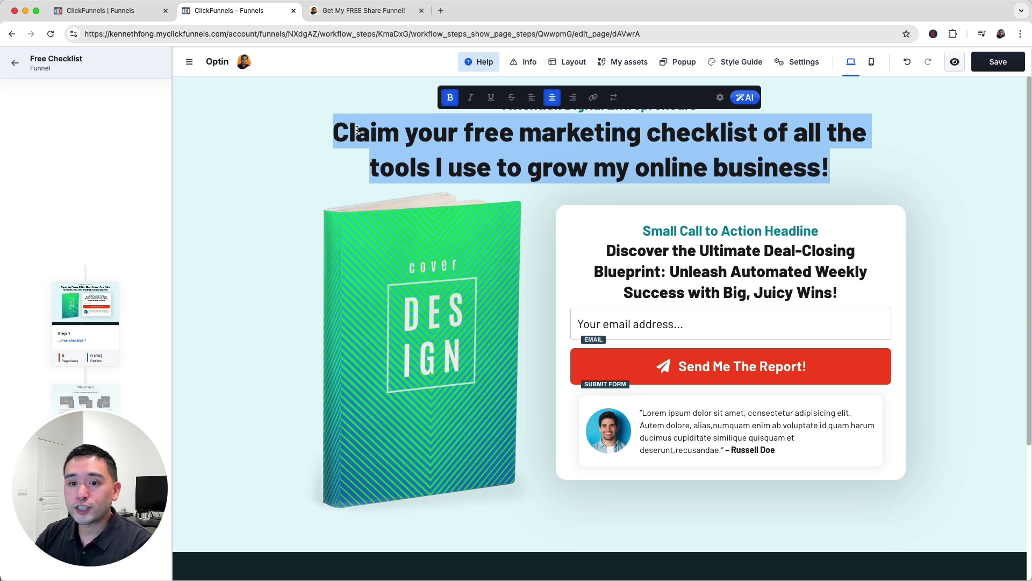
Step: Have the AI assistant rephrase the headline and use its 'grab your free marketing checklist now!' version
{"action": "left_click", "coordinate": [745, 98]}
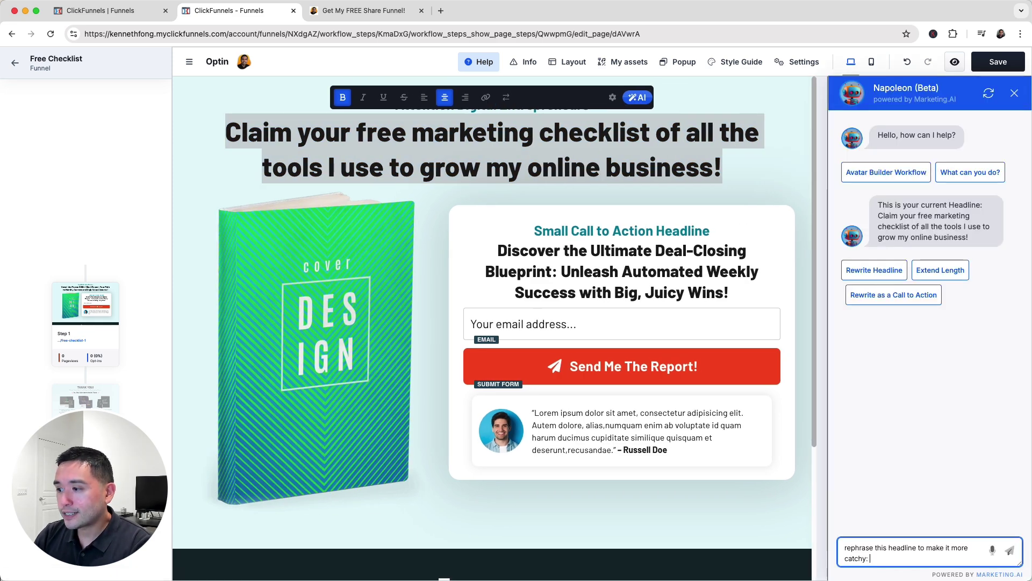
{"action": "key", "text": "super+v"}
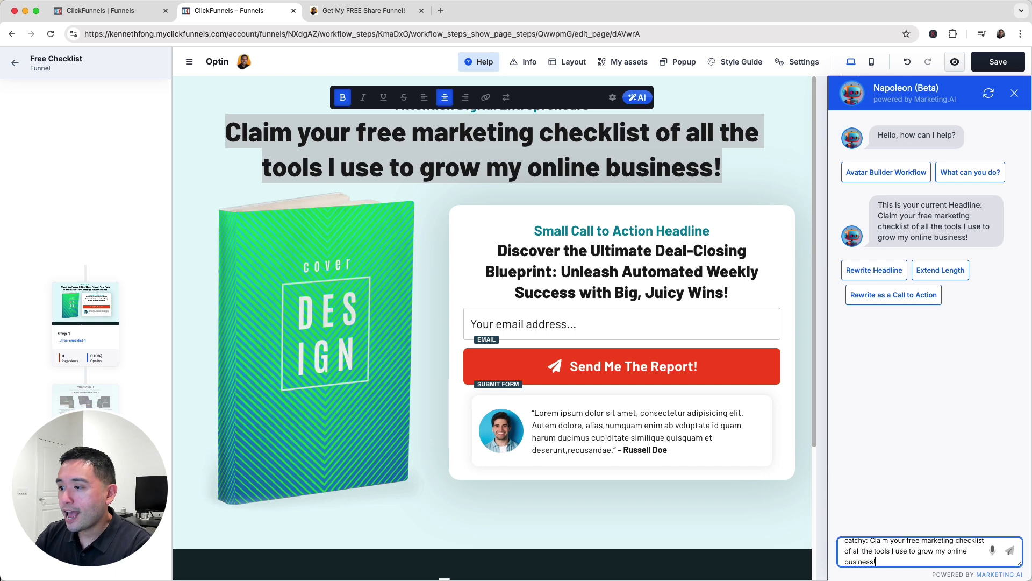
{"action": "scroll", "coordinate": [891, 553], "scroll_direction": "up", "scroll_amount": 1}
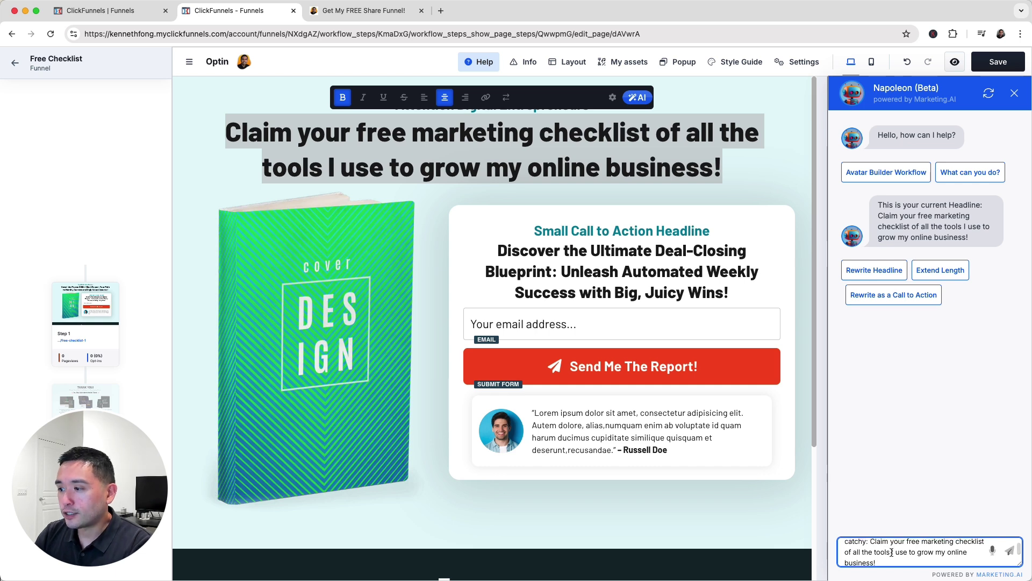
{"action": "left_click", "coordinate": [1009, 551]}
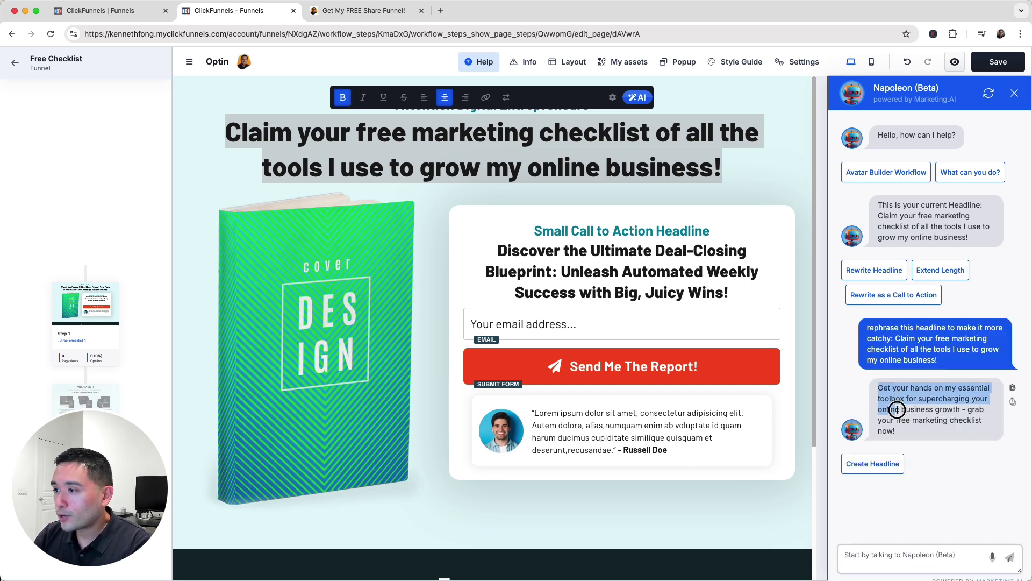
{"action": "left_click", "coordinate": [1013, 388]}
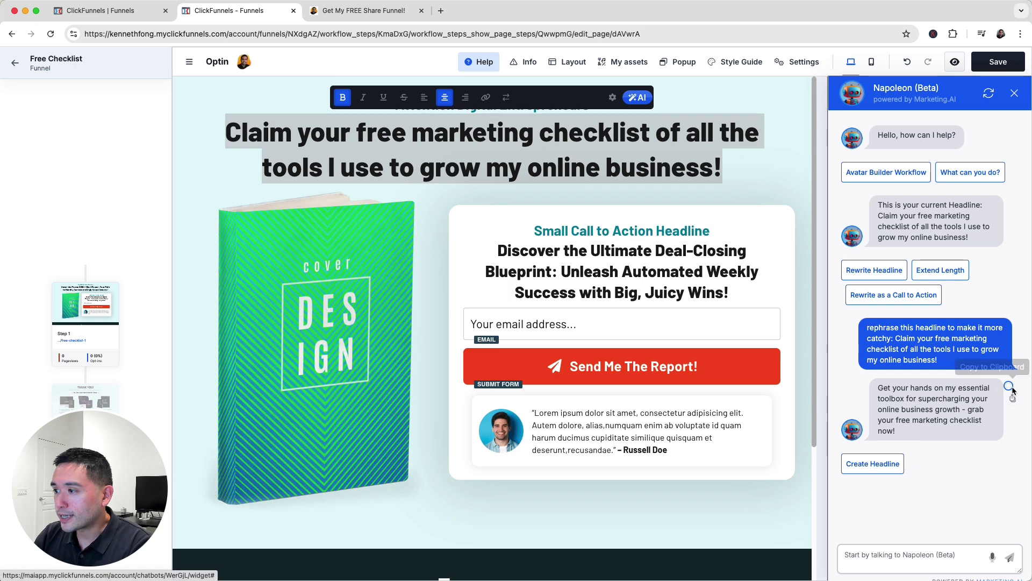
{"action": "key", "text": "super+v"}
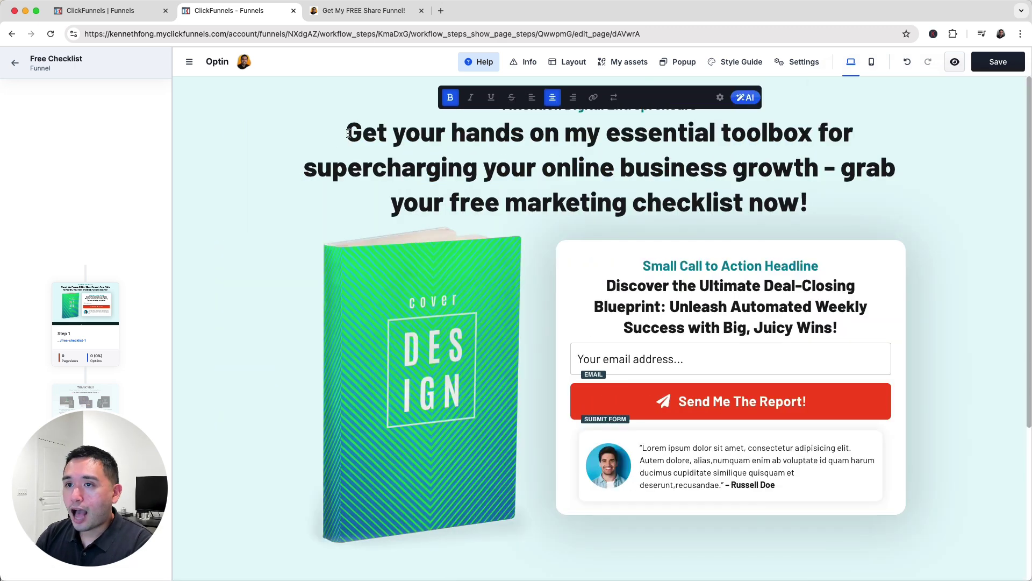
Step: Set the main headline's Text casing to Aa (Title Case)
{"action": "left_click", "coordinate": [720, 98]}
{"action": "scroll", "coordinate": [872, 374], "scroll_direction": "down", "scroll_amount": 5}
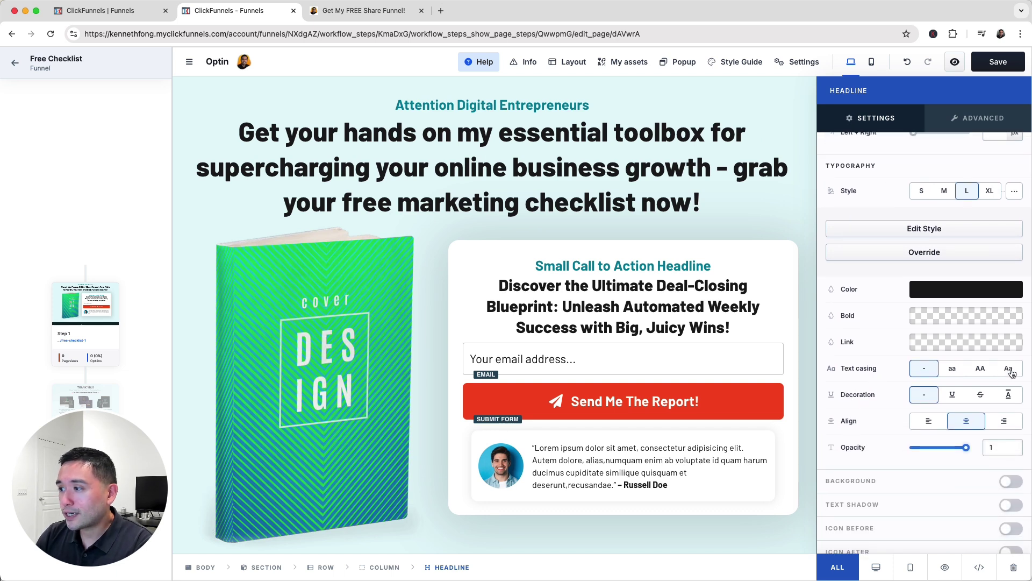
{"action": "left_click", "coordinate": [1009, 369]}
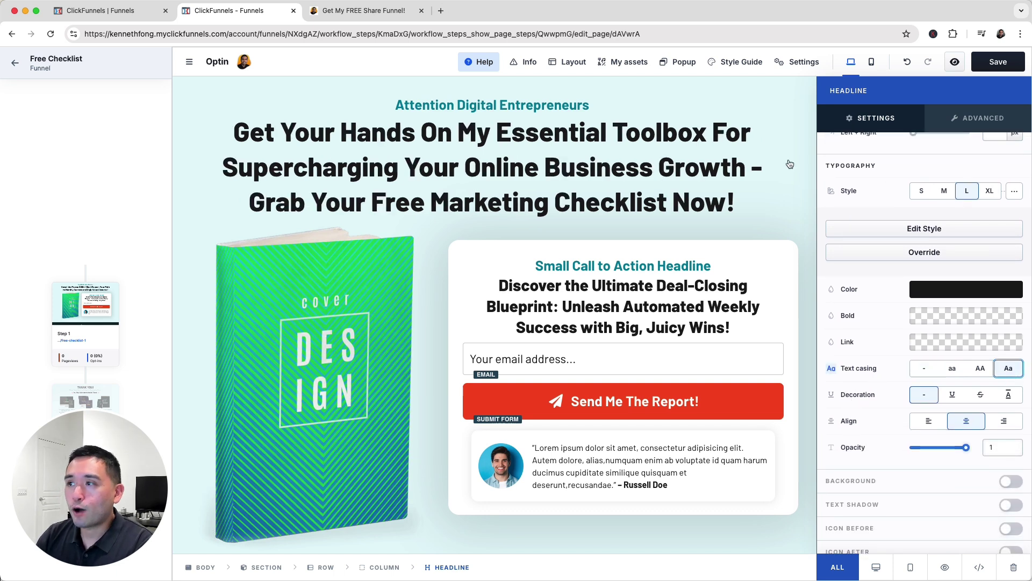
{"action": "key", "text": "Escape"}
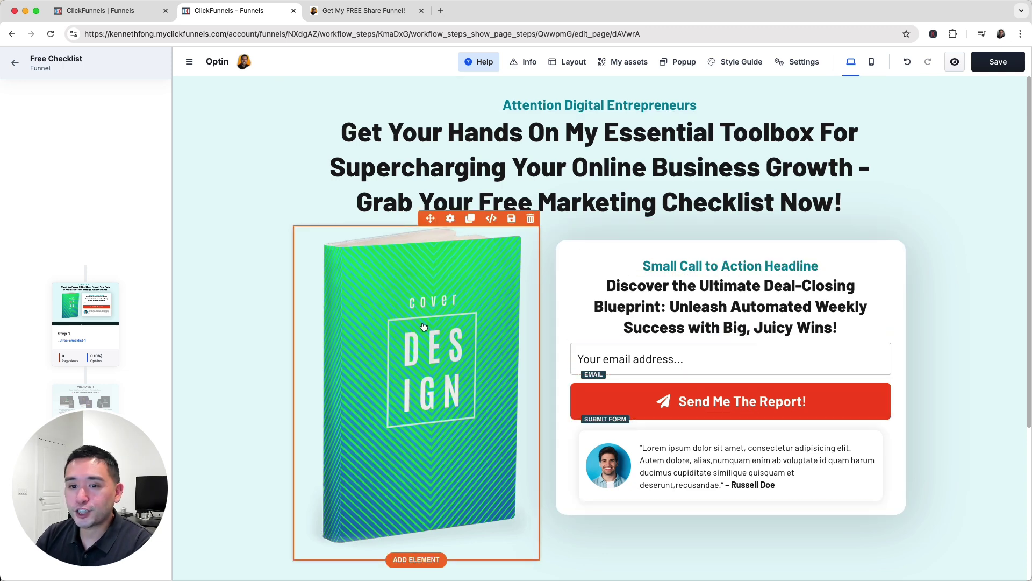
Step: Use the Marketing Tools Checklist image from folder 2024-7 as cover, Scale-down fit, right-middle position
{"action": "left_click", "coordinate": [450, 218]}
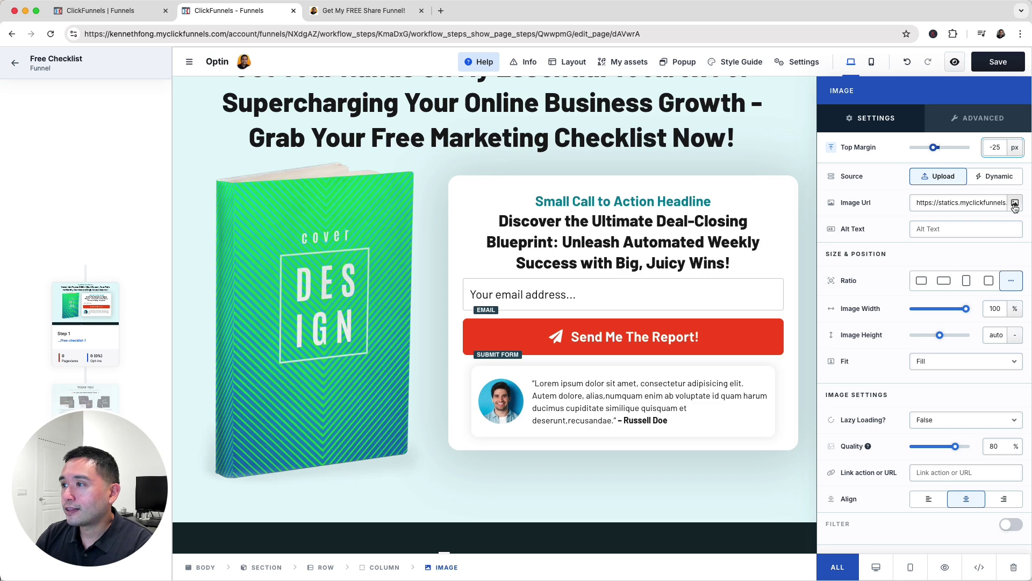
{"action": "left_click", "coordinate": [1015, 203]}
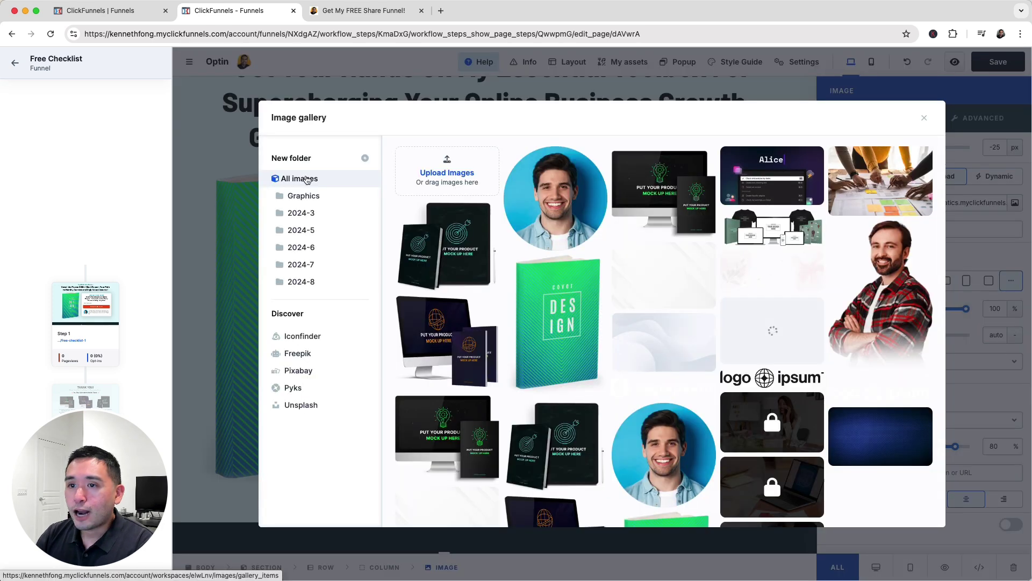
{"action": "left_click", "coordinate": [308, 266]}
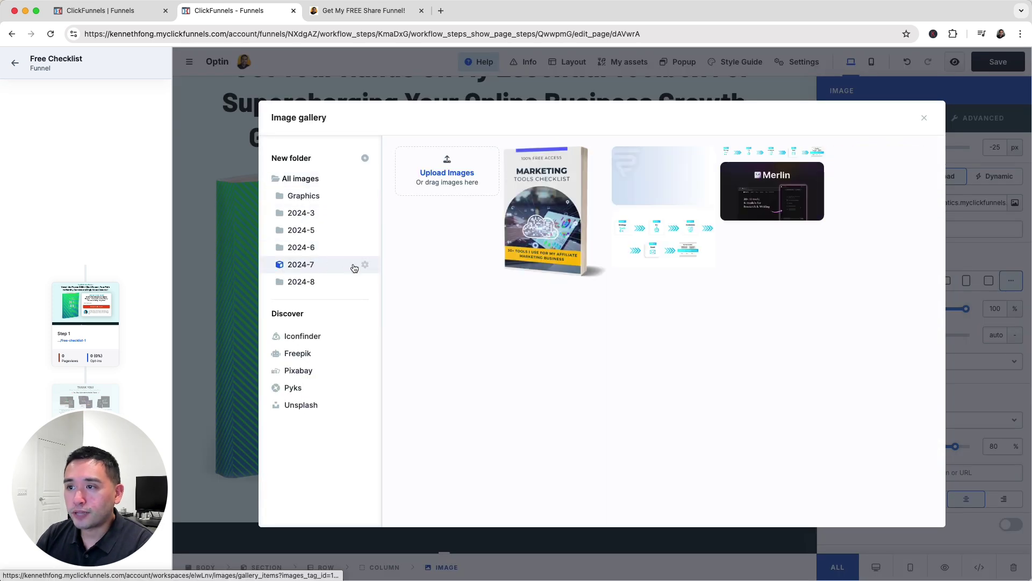
{"action": "left_click", "coordinate": [550, 192]}
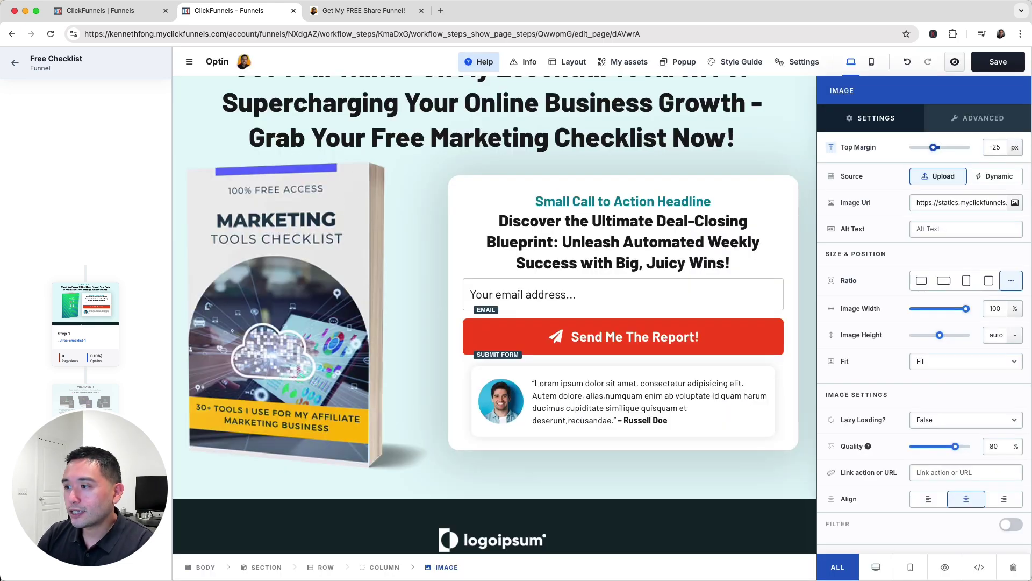
{"action": "left_click", "coordinate": [969, 362]}
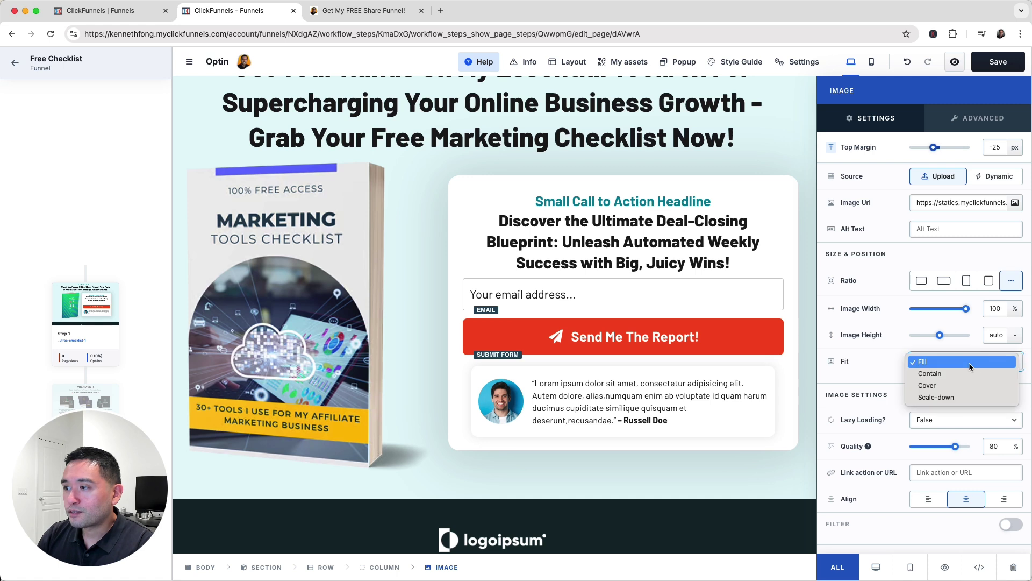
{"action": "left_click", "coordinate": [968, 397]}
{"action": "left_click", "coordinate": [1000, 409]}
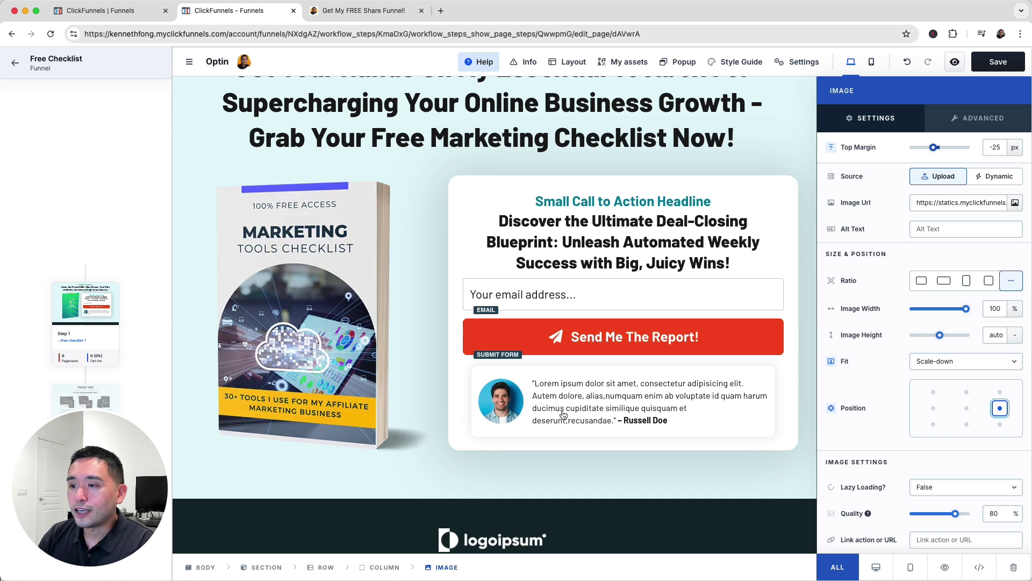
{"action": "left_click", "coordinate": [460, 408]}
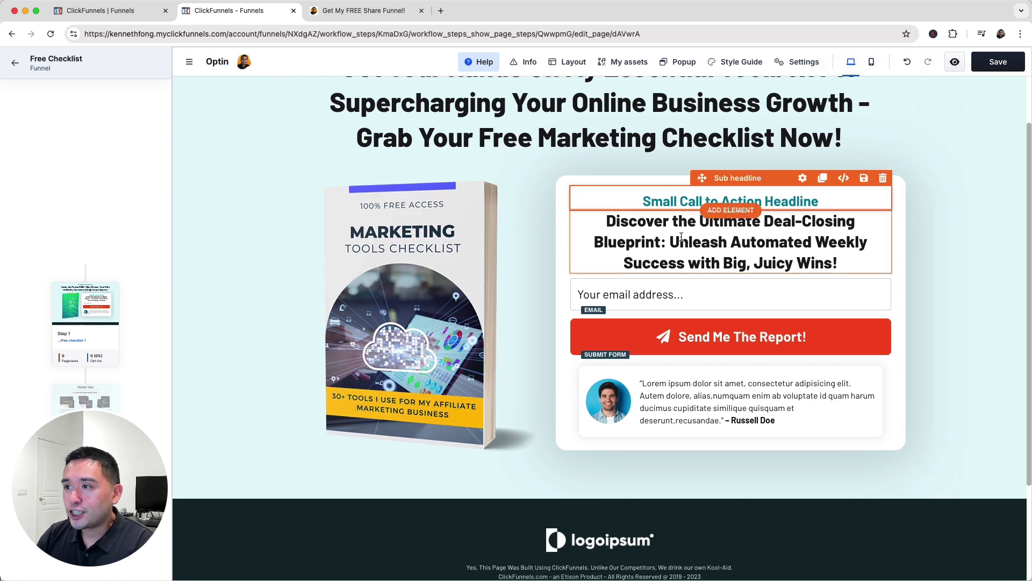
Step: Replace the small call-to-action headline's text with 'Fill Out The Form Below!'
{"action": "left_click", "coordinate": [676, 201]}
{"action": "key", "text": "super+a"}
{"action": "type", "text": "Fill Out The Form "}
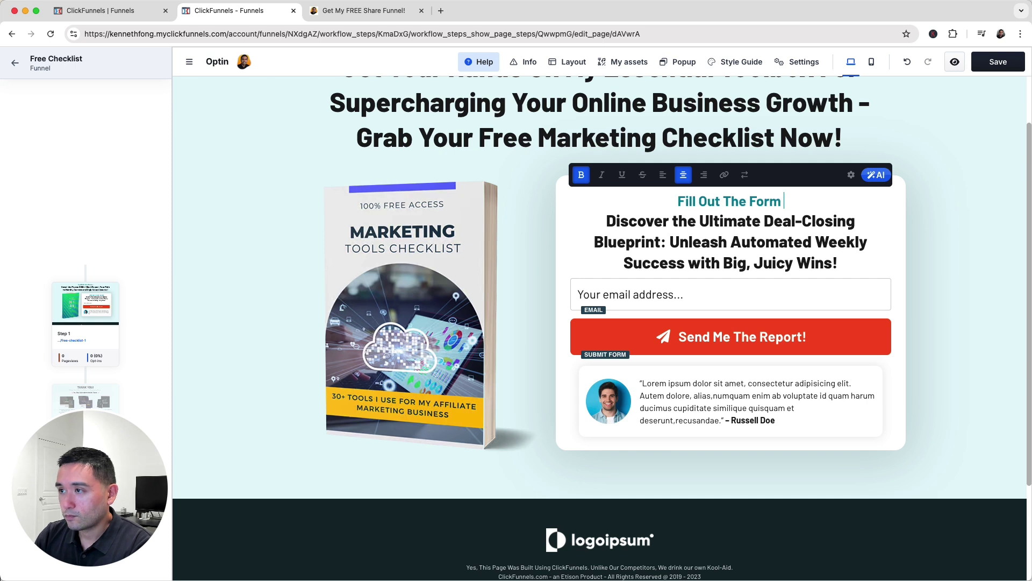
{"action": "type", "text": "Below!"}
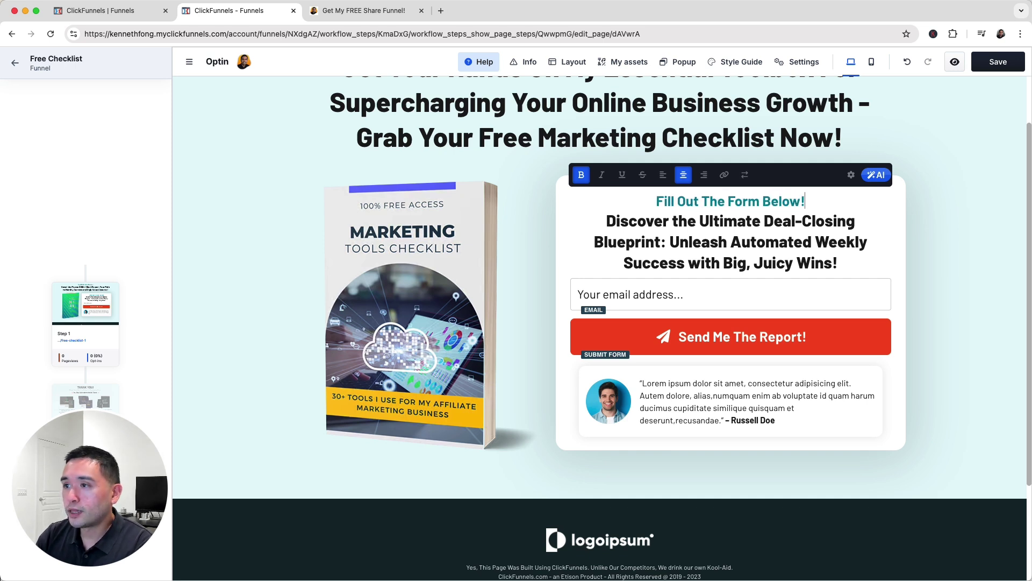
{"action": "triple_click", "coordinate": [700, 210]}
{"action": "scroll", "coordinate": [709, 230], "scroll_direction": "up", "scroll_amount": 2}
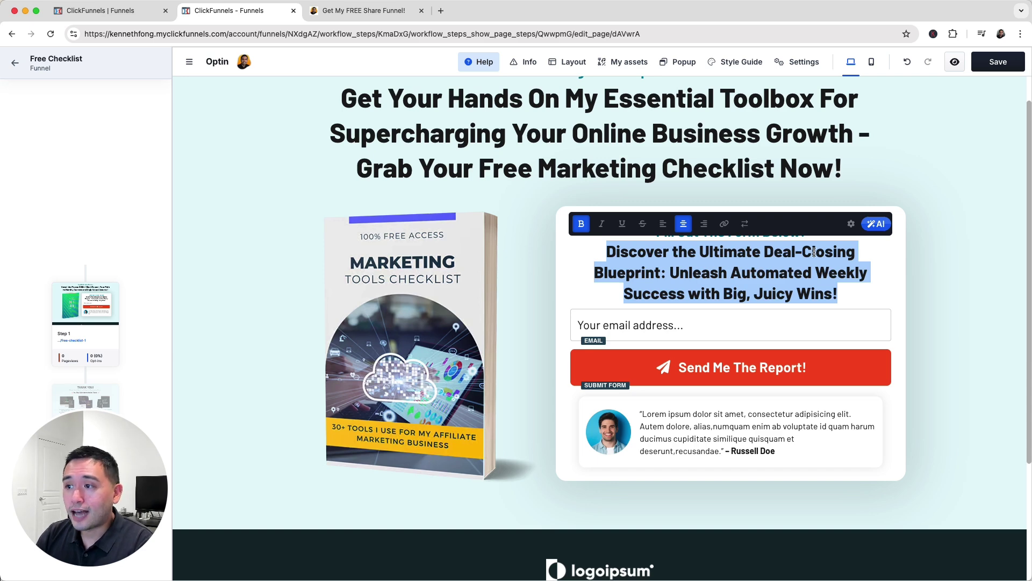
Step: Get an AI subheadline and paste 'Unlock the power of consistent wins and skyrocket your success' over the main headline
{"action": "left_click", "coordinate": [876, 225]}
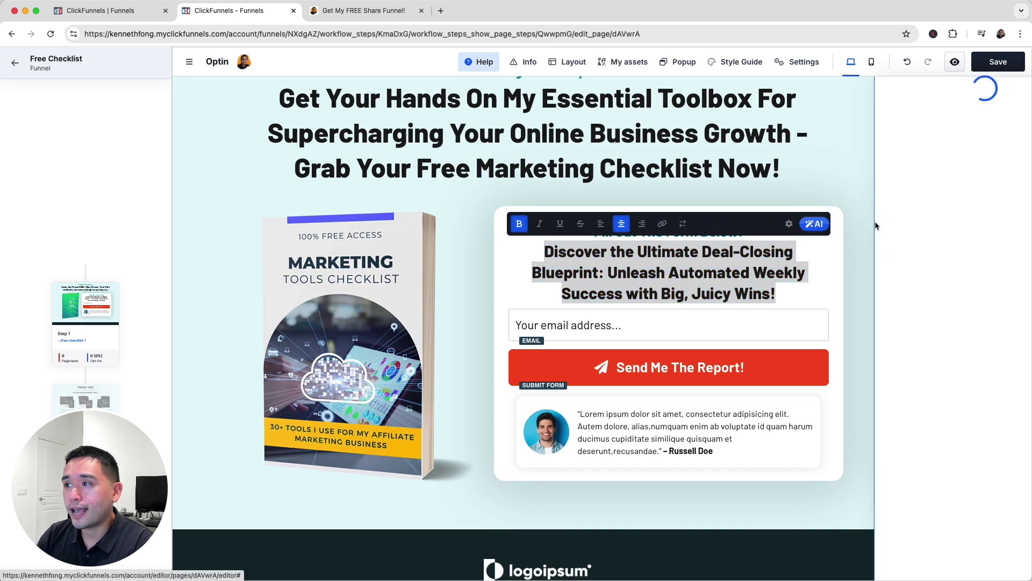
{"action": "type", "text": "."}
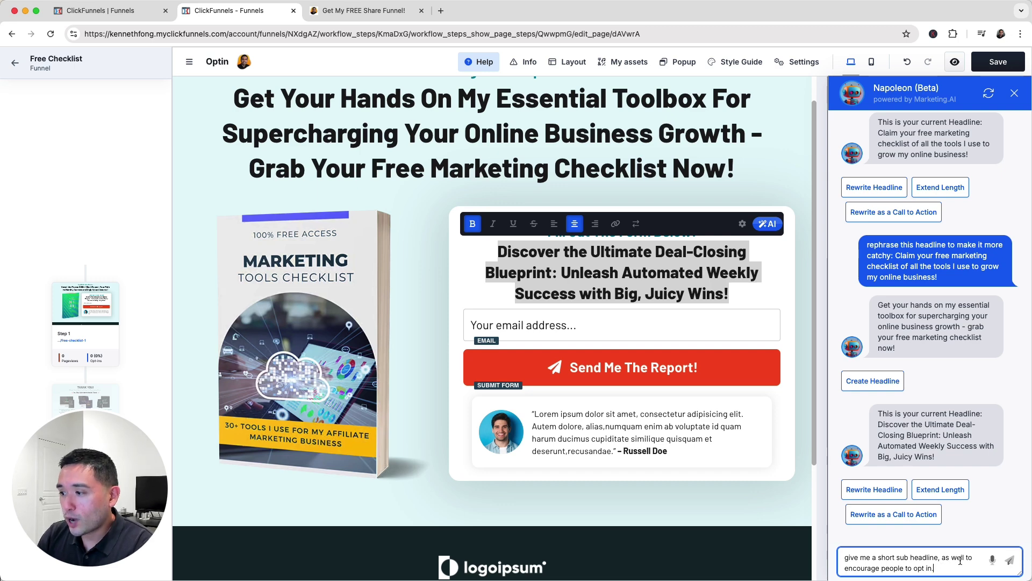
{"action": "key", "text": "Return"}
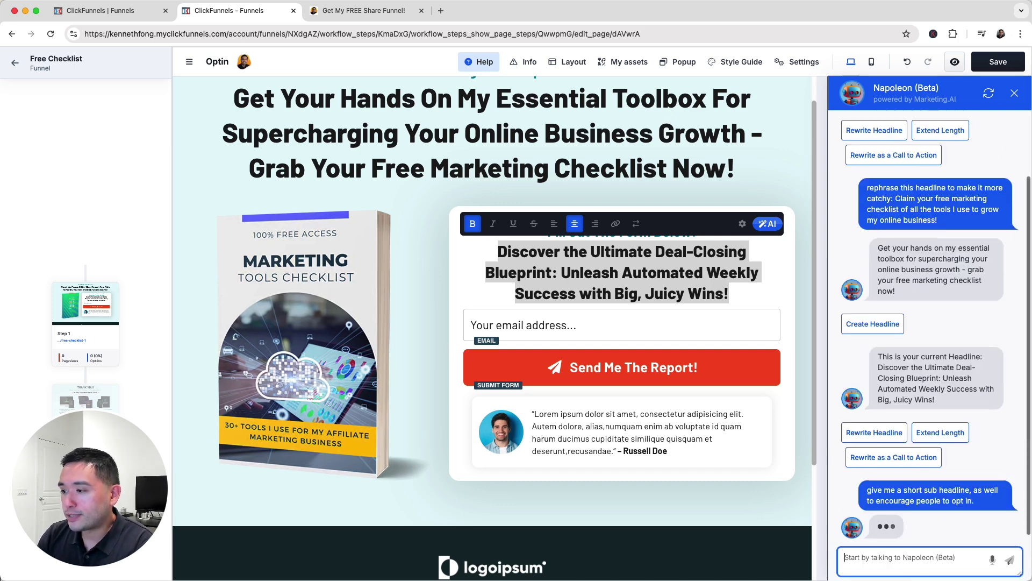
{"action": "left_click_drag", "start_coordinate": [879, 450], "coordinate": [908, 469]}
{"action": "key", "text": "super+c"}
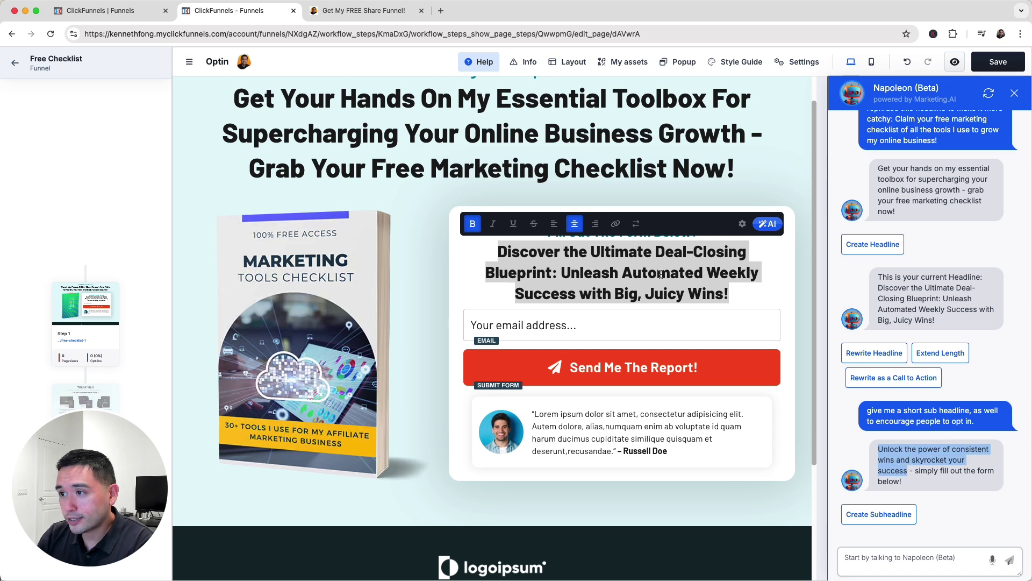
{"action": "left_click_drag", "start_coordinate": [729, 294], "coordinate": [500, 254]}
{"action": "key", "text": "super+v"}
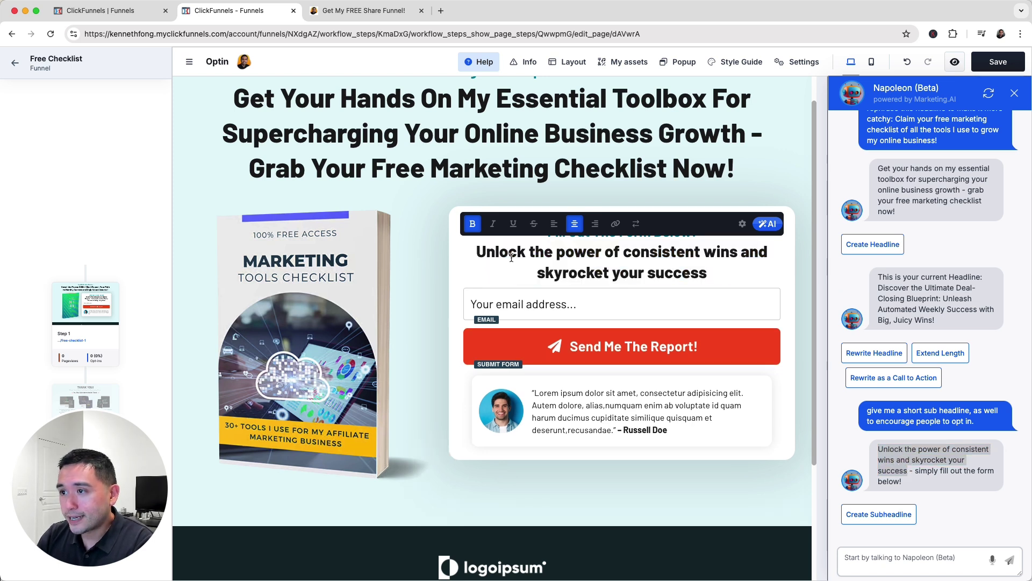
Step: Replace the small headline with the AI phrase 'simply fill out the form below', dropping the '!'
{"action": "left_click", "coordinate": [921, 472]}
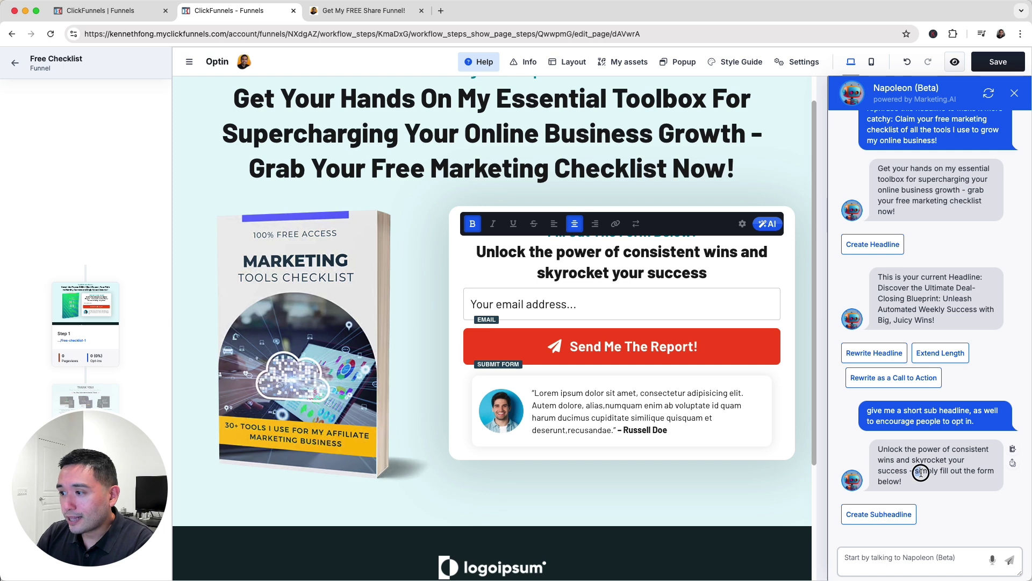
{"action": "left_click_drag", "start_coordinate": [914, 471], "coordinate": [904, 480]}
{"action": "key", "text": "super+c"}
{"action": "left_click", "coordinate": [950, 479]}
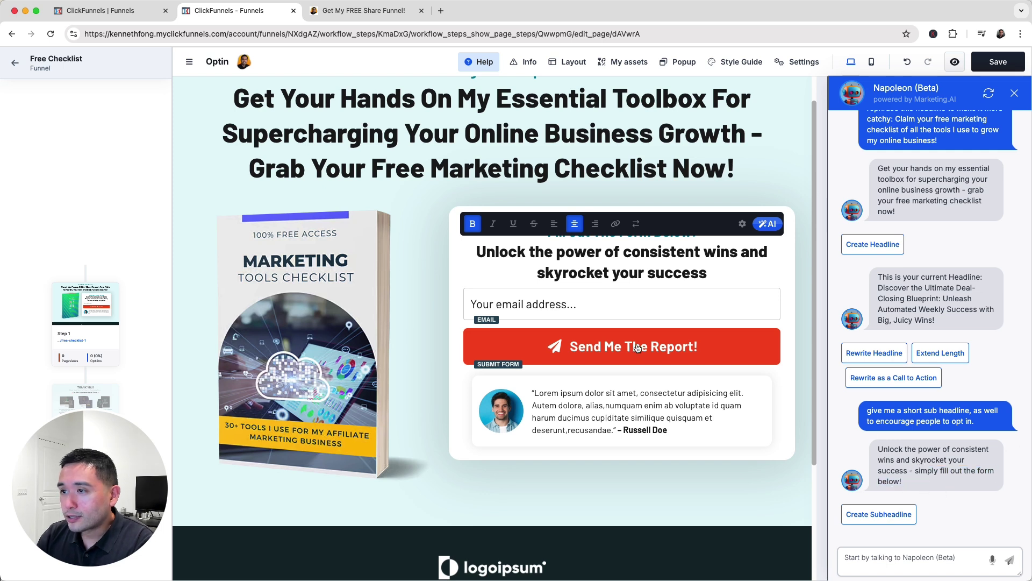
{"action": "left_click", "coordinate": [694, 232]}
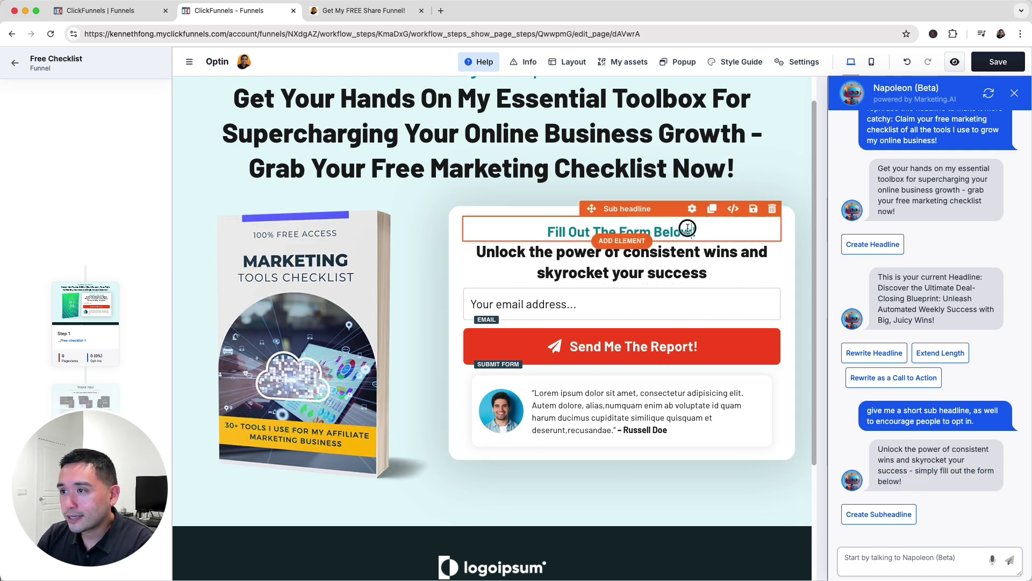
{"action": "left_click_drag", "start_coordinate": [698, 232], "coordinate": [548, 233]}
{"action": "key", "text": "super+v"}
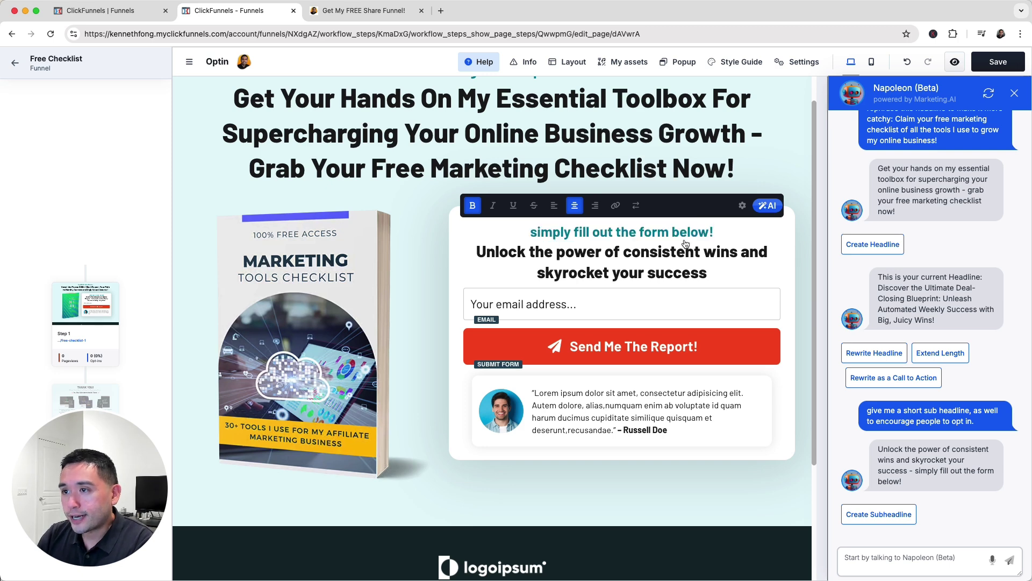
{"action": "key", "text": "BackSpace"}
{"action": "left_click", "coordinate": [1013, 95]}
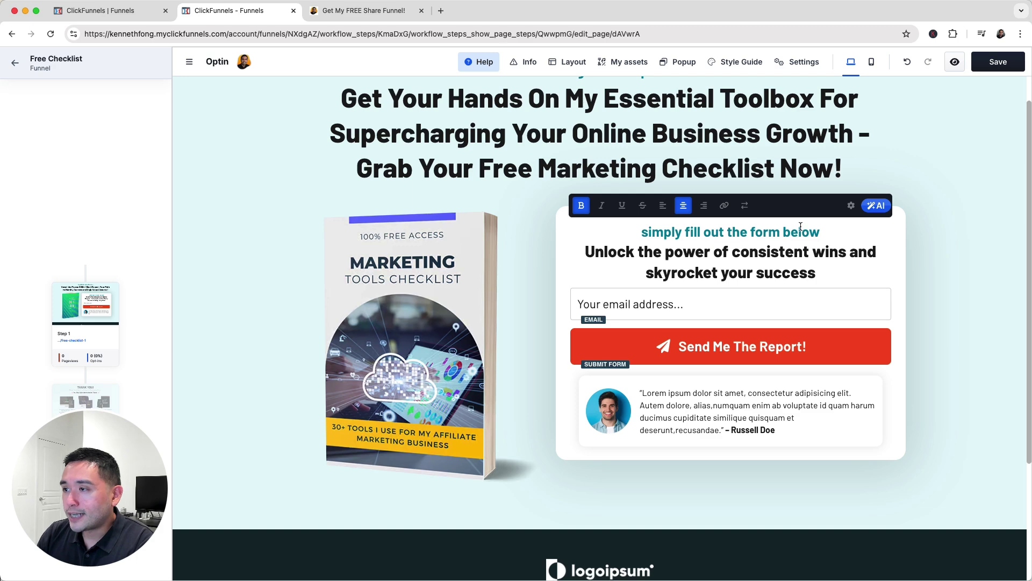
Step: Set 'Aa' text casing on both form headlines, then switch to the mobile preview
{"action": "left_click", "coordinate": [850, 205]}
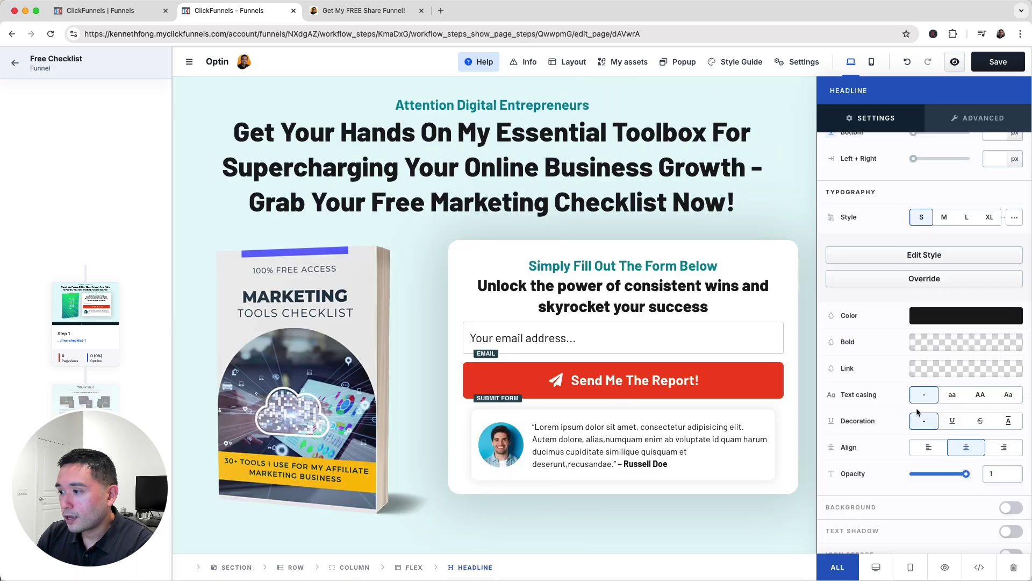
{"action": "left_click", "coordinate": [1008, 394]}
{"action": "left_click", "coordinate": [814, 316]}
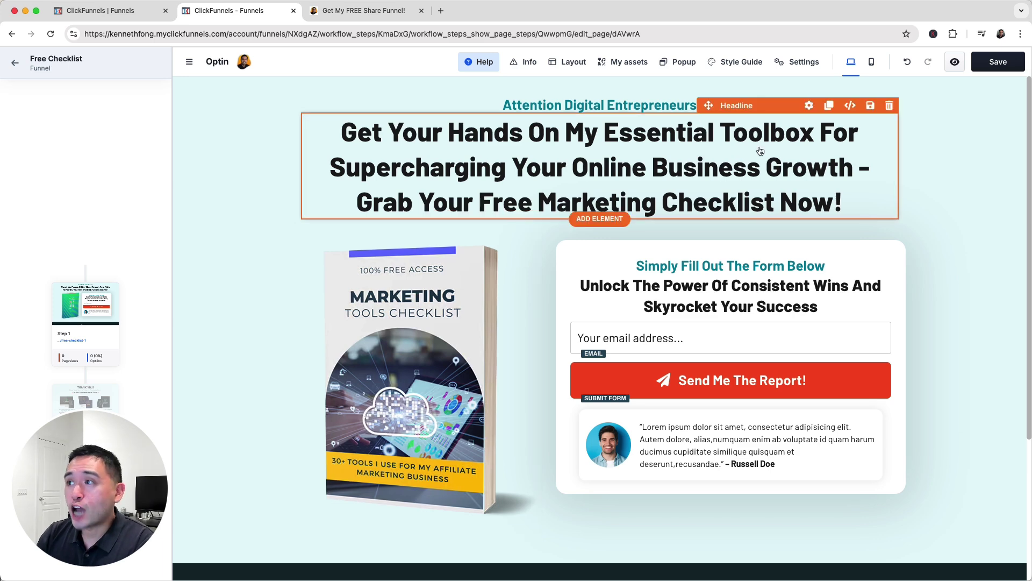
{"action": "left_click", "coordinate": [871, 64]}
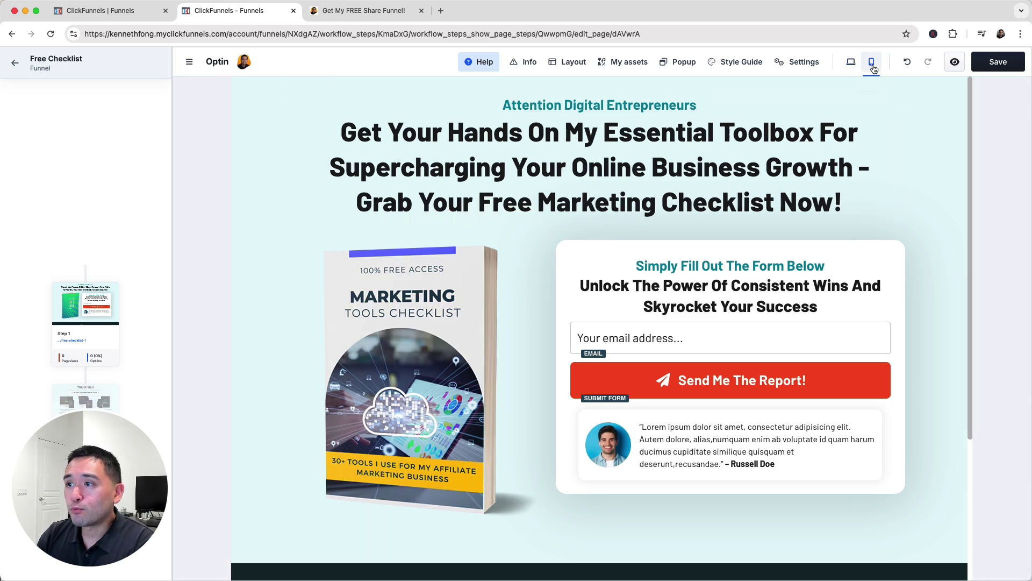
Step: Override the Attention Digital Entrepreneurs subheadline's mobile typography: 1.24 rem font size, 275% line height
{"action": "scroll", "coordinate": [602, 259], "scroll_direction": "down", "scroll_amount": 5}
{"action": "scroll", "coordinate": [602, 258], "scroll_direction": "up", "scroll_amount": 5}
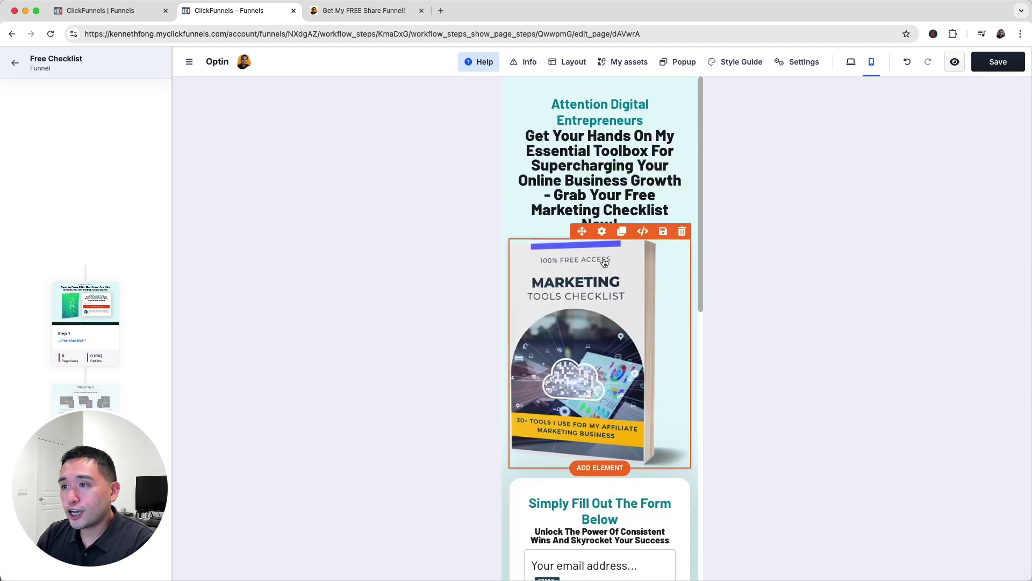
{"action": "left_click", "coordinate": [573, 109]}
{"action": "left_click_drag", "start_coordinate": [552, 104], "coordinate": [639, 121]}
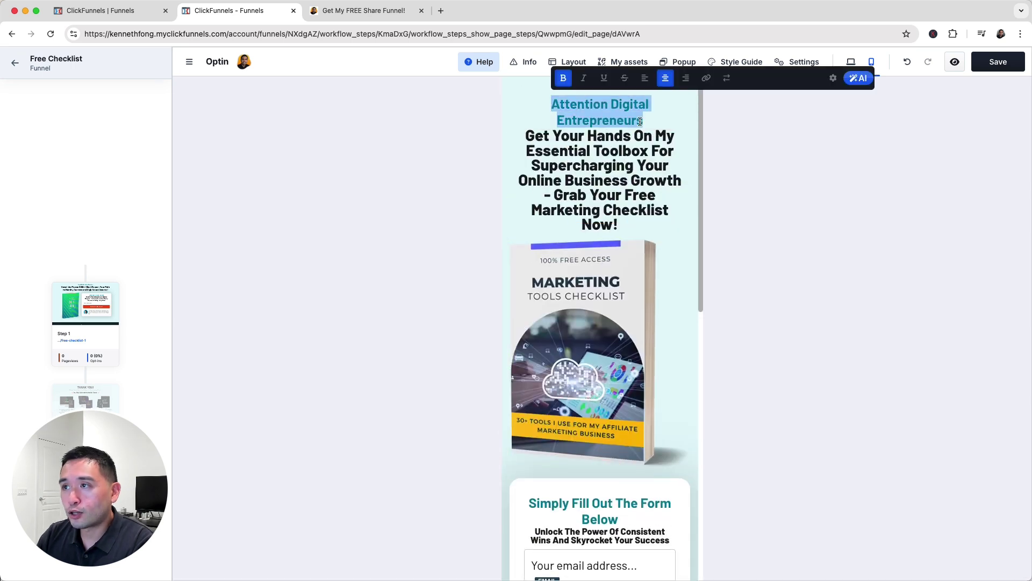
{"action": "left_click", "coordinate": [832, 79]}
{"action": "scroll", "coordinate": [903, 258], "scroll_direction": "down", "scroll_amount": 3}
{"action": "left_click", "coordinate": [933, 249]}
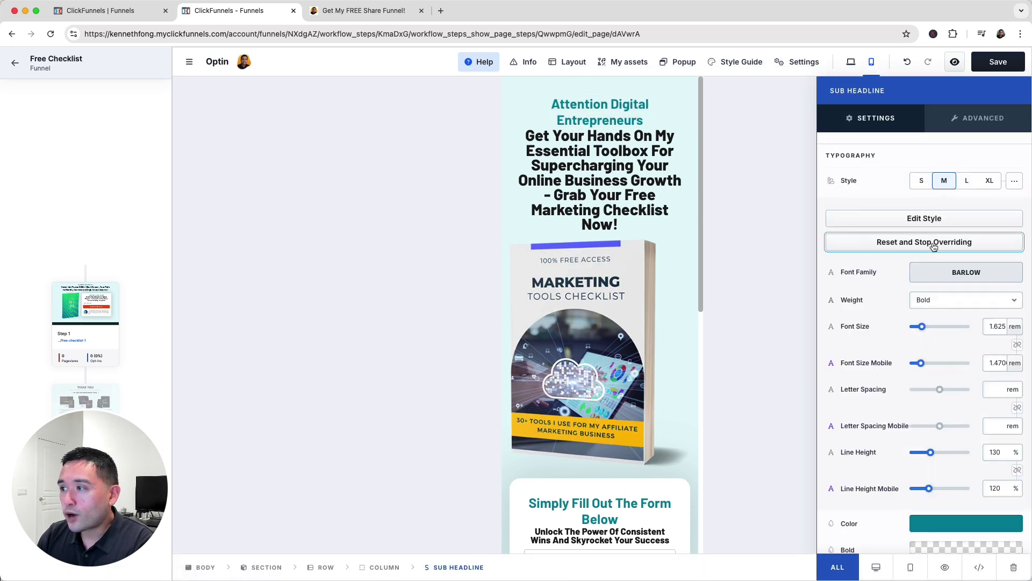
{"action": "left_click_drag", "start_coordinate": [921, 368], "coordinate": [920, 364]}
{"action": "left_click_drag", "start_coordinate": [929, 488], "coordinate": [950, 489]}
{"action": "left_click", "coordinate": [852, 63]}
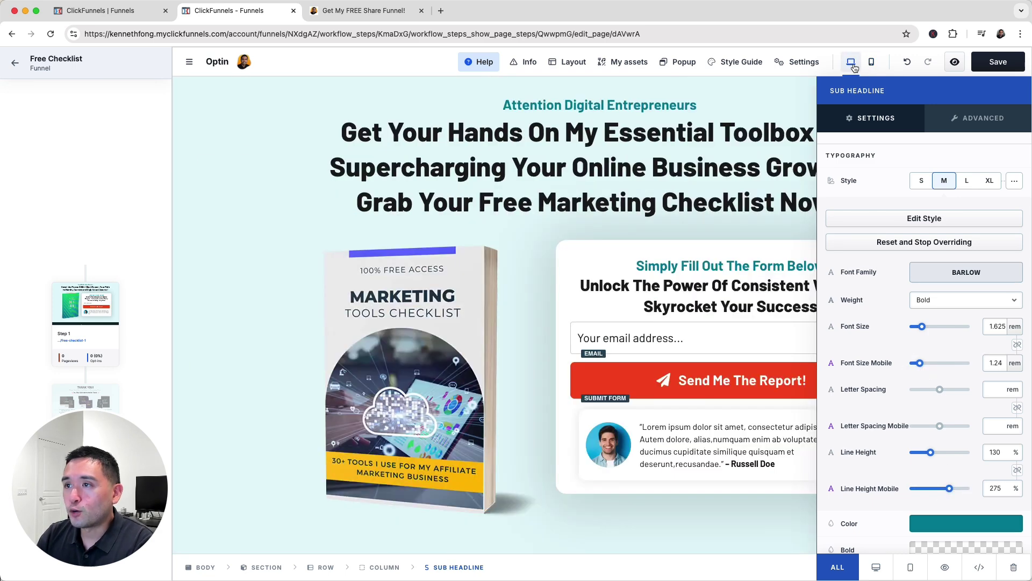
Step: Change the form button label from 'Send Me The Report!' to 'Send Me The Checklist!'
{"action": "left_click", "coordinate": [787, 379]}
{"action": "double_click", "coordinate": [978, 311]}
{"action": "type", "text": "Checklist!"}
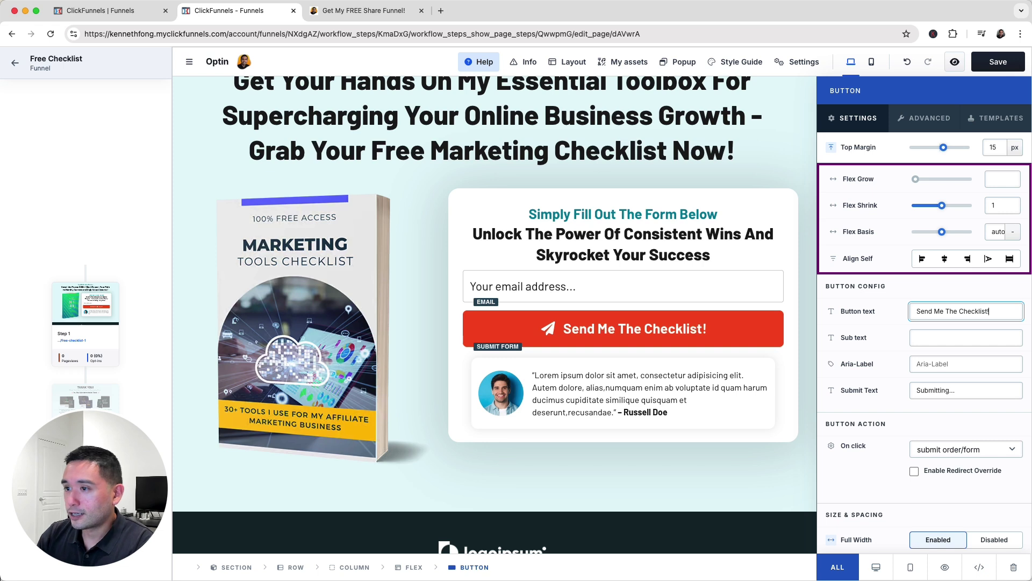
{"action": "left_click", "coordinate": [780, 397]}
Step: Delete the testimonial block beneath the email opt-in form
{"action": "left_click", "coordinate": [804, 383]}
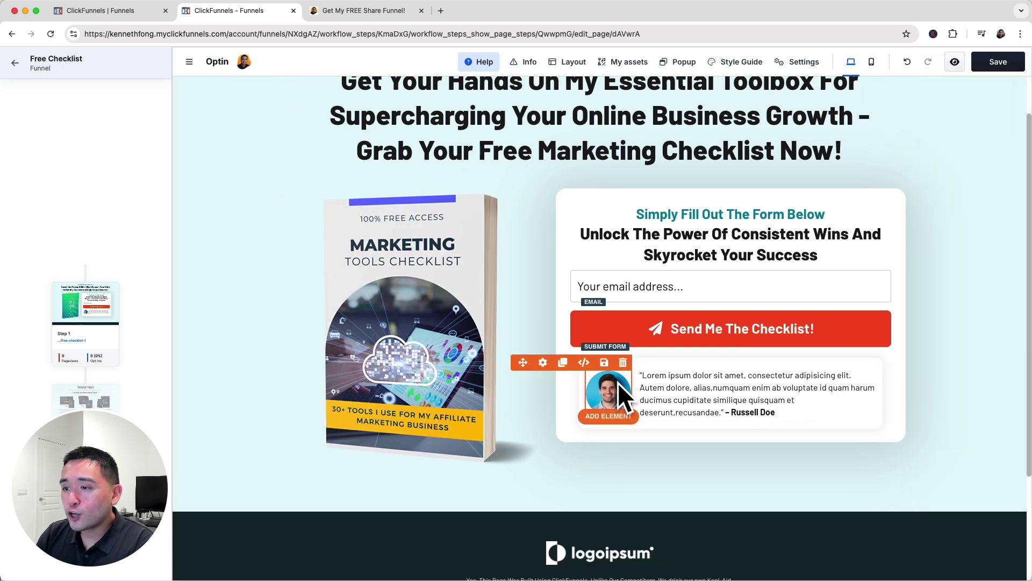
{"action": "left_click", "coordinate": [881, 389]}
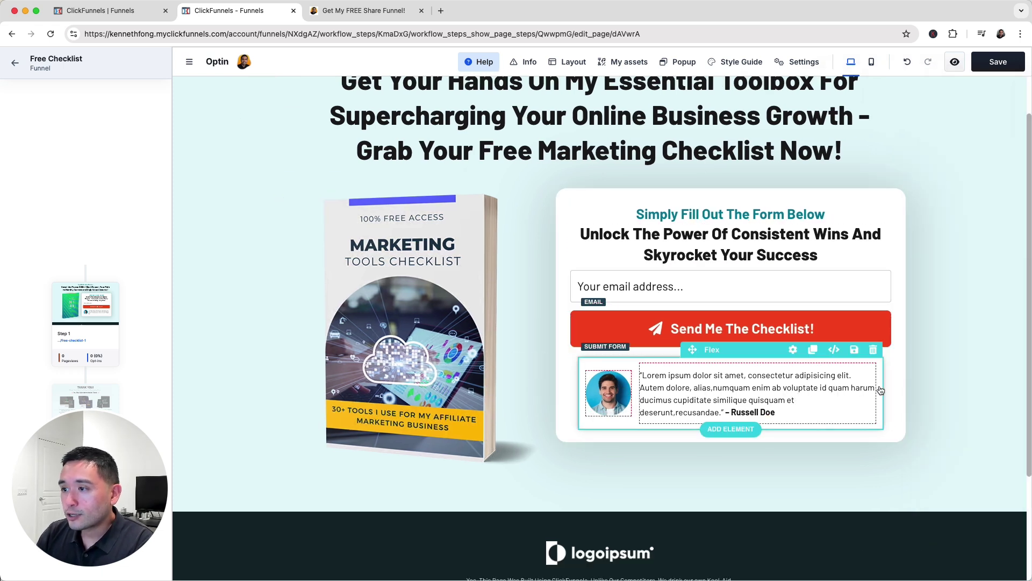
{"action": "left_click", "coordinate": [873, 350]}
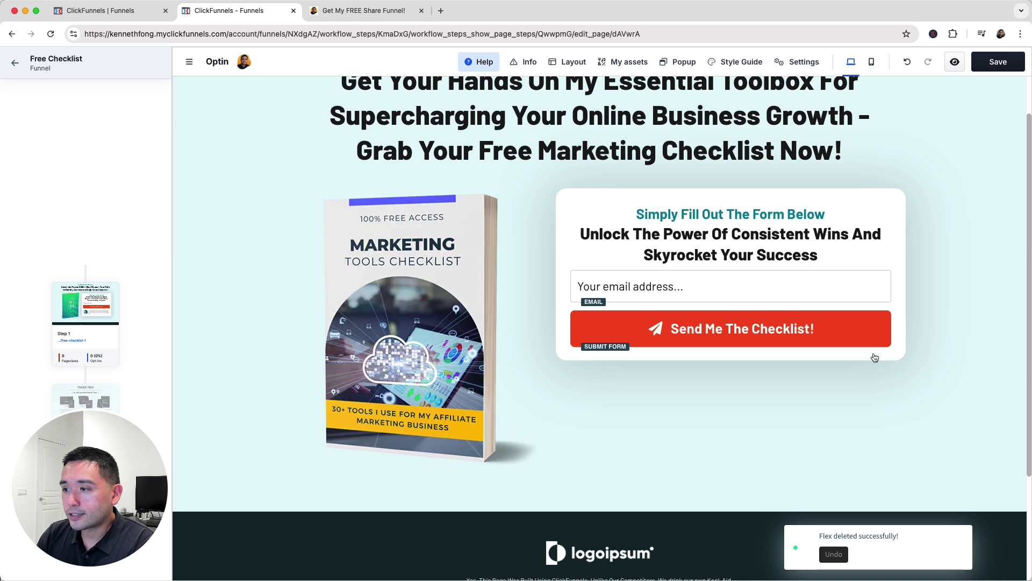
{"action": "left_click", "coordinate": [823, 293]}
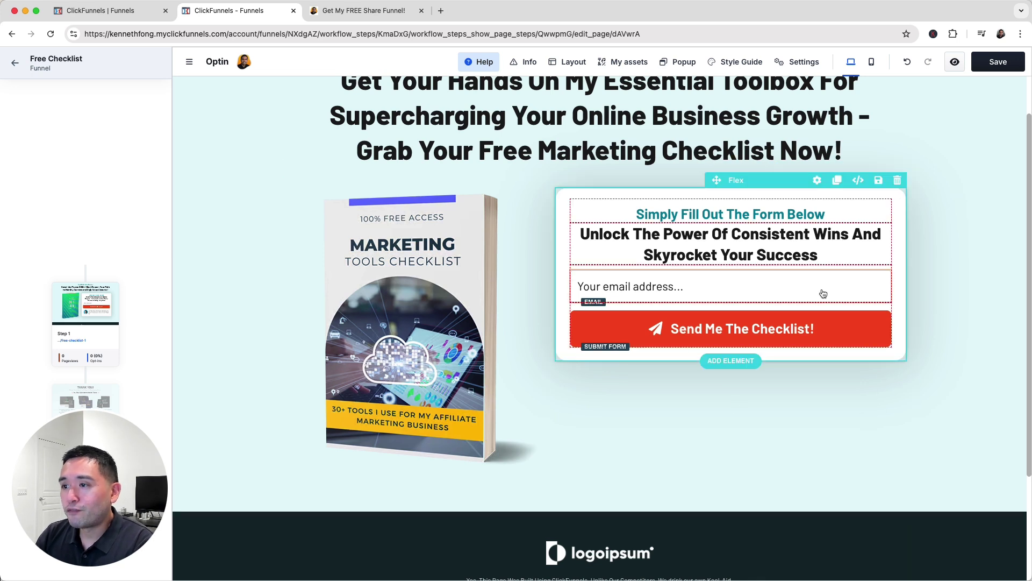
{"action": "left_click", "coordinate": [450, 327]}
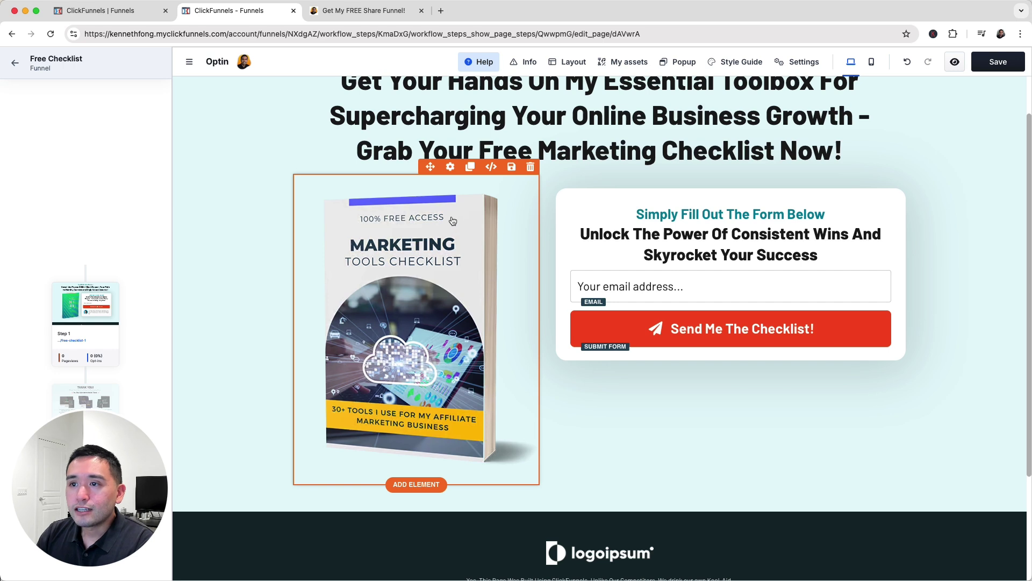
Step: Shrink the cover image to 70% width
{"action": "left_click", "coordinate": [450, 166]}
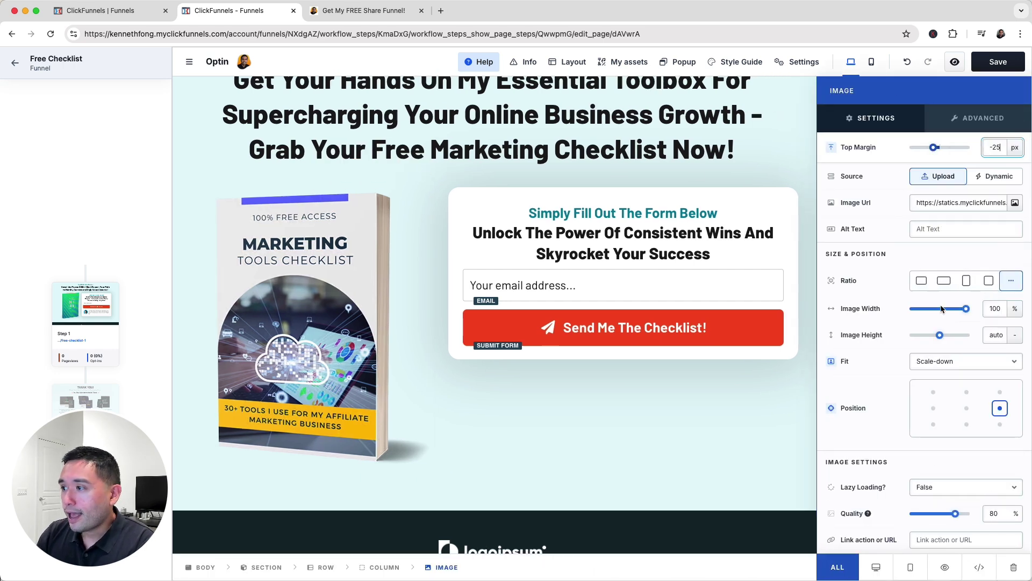
{"action": "left_click_drag", "start_coordinate": [967, 311], "coordinate": [951, 311]}
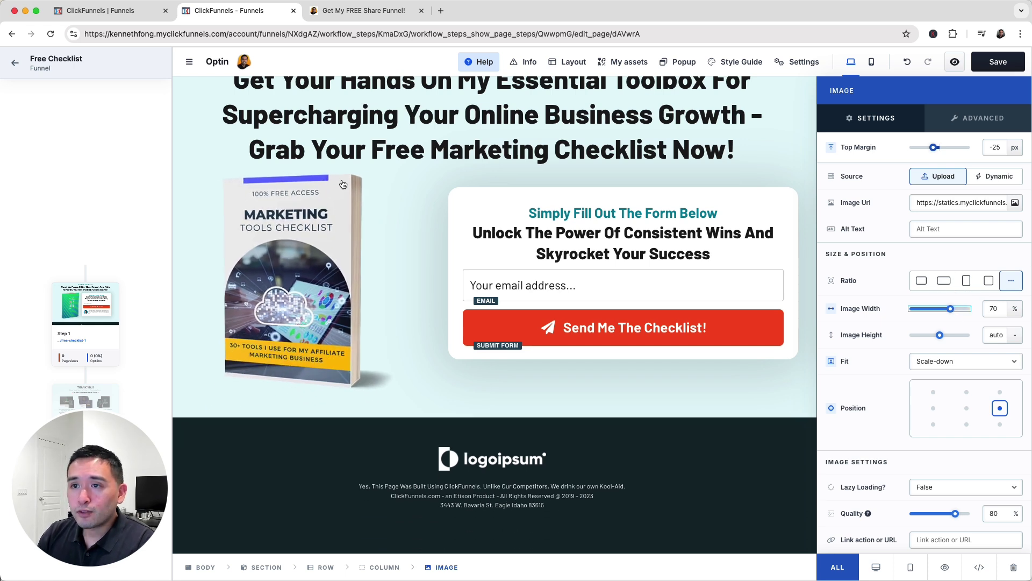
{"action": "left_click", "coordinate": [358, 202]}
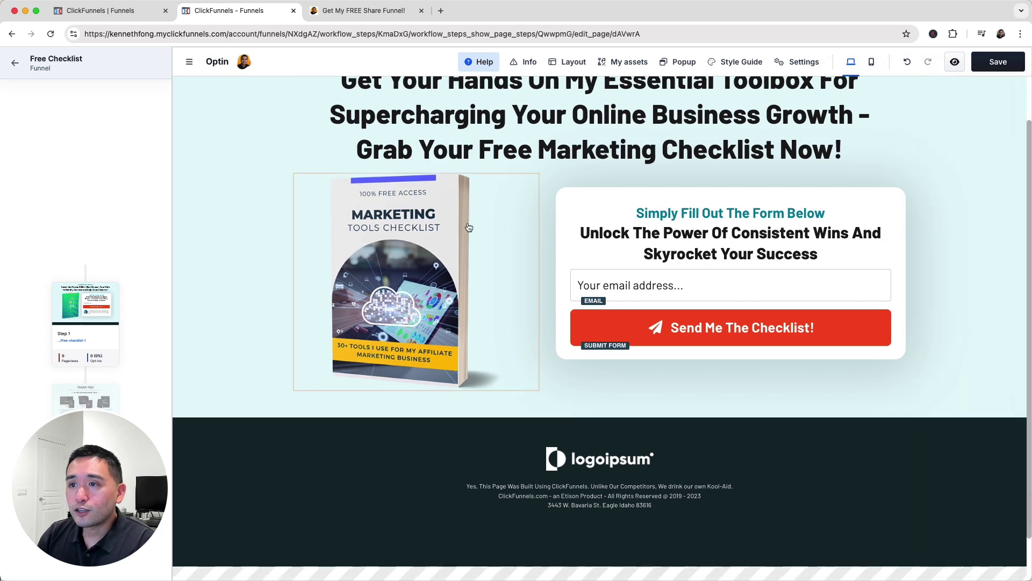
Step: Give the image's column a 20 px top margin
{"action": "left_click", "coordinate": [537, 187]}
{"action": "left_click_drag", "start_coordinate": [942, 154], "coordinate": [944, 154]}
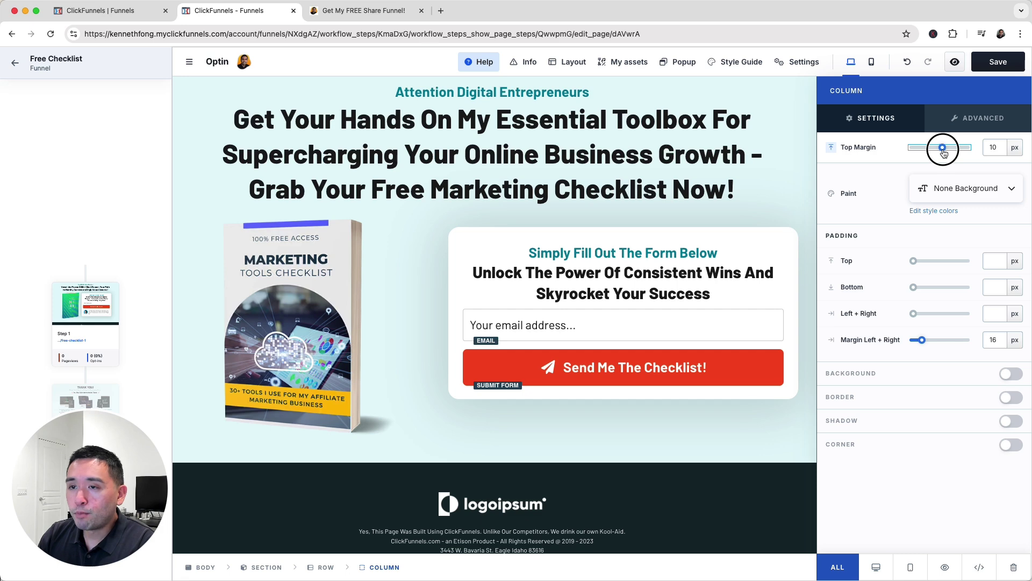
{"action": "left_click_drag", "start_coordinate": [943, 154], "coordinate": [945, 153]}
{"action": "key", "text": "Escape"}
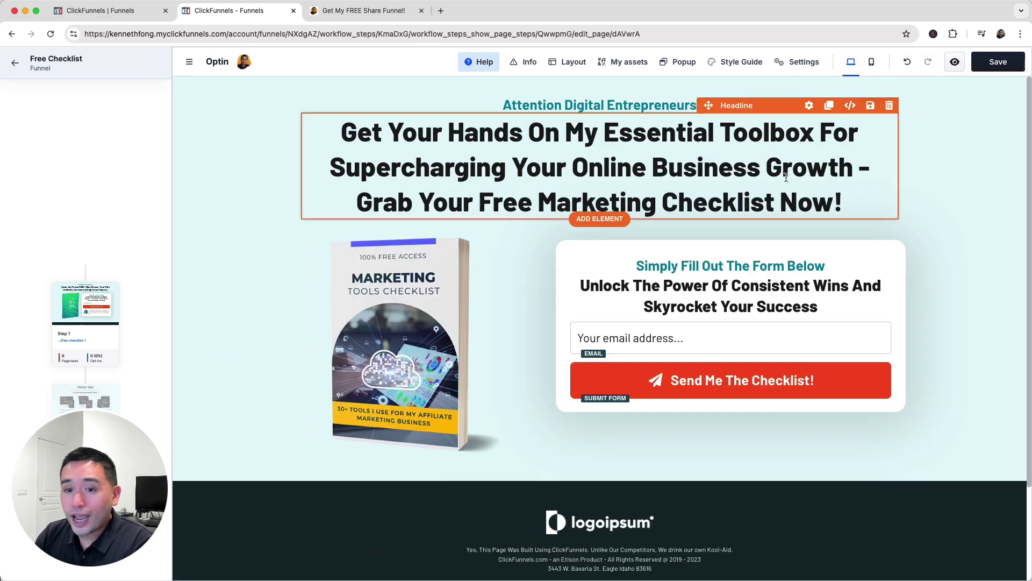
Step: Replace the footer text with a © 2024 copyright line and 'Privacy policy | Terms of use' links
{"action": "scroll", "coordinate": [707, 286], "scroll_direction": "down", "scroll_amount": 3}
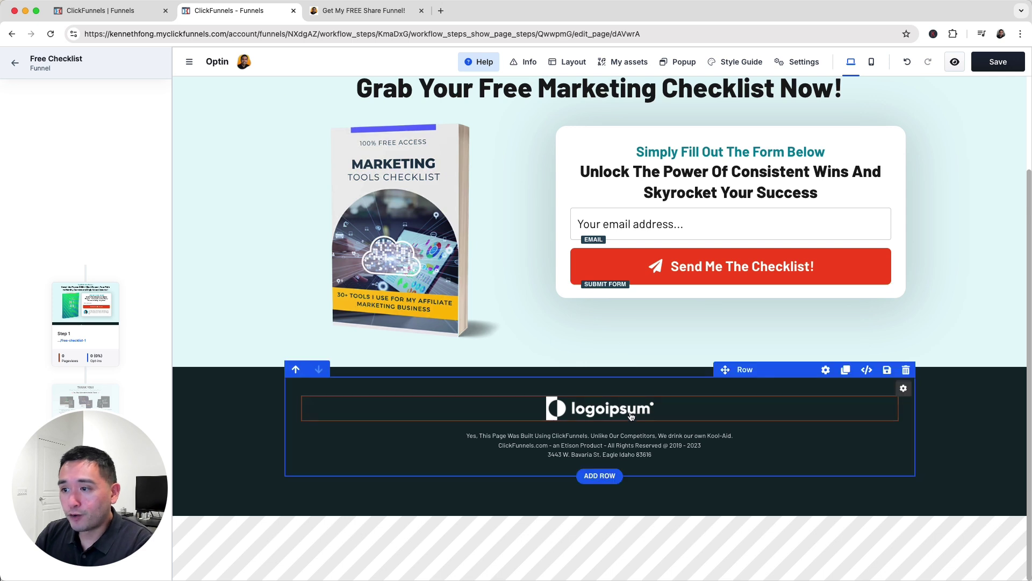
{"action": "left_click", "coordinate": [810, 398]}
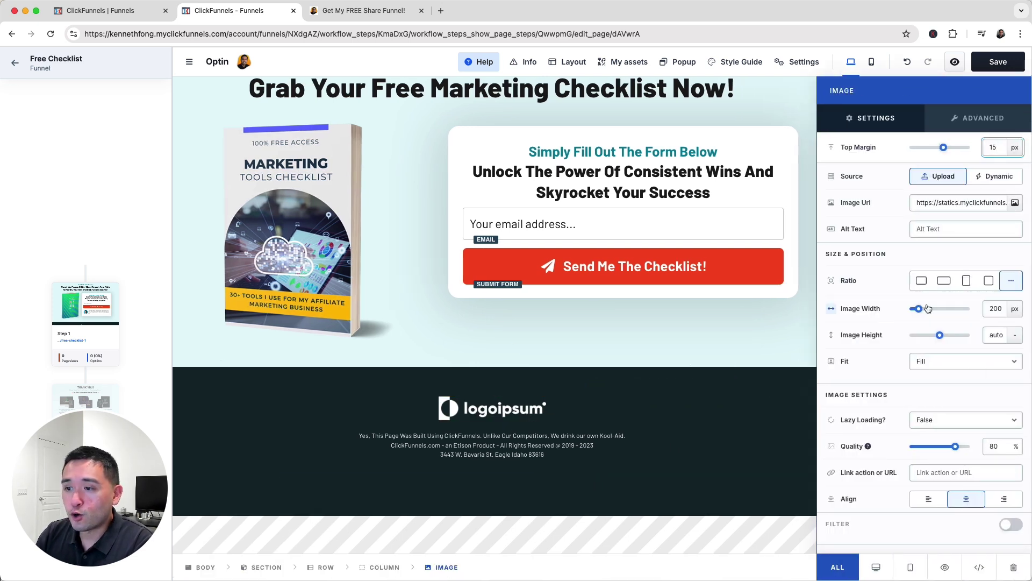
{"action": "key", "text": "Escape"}
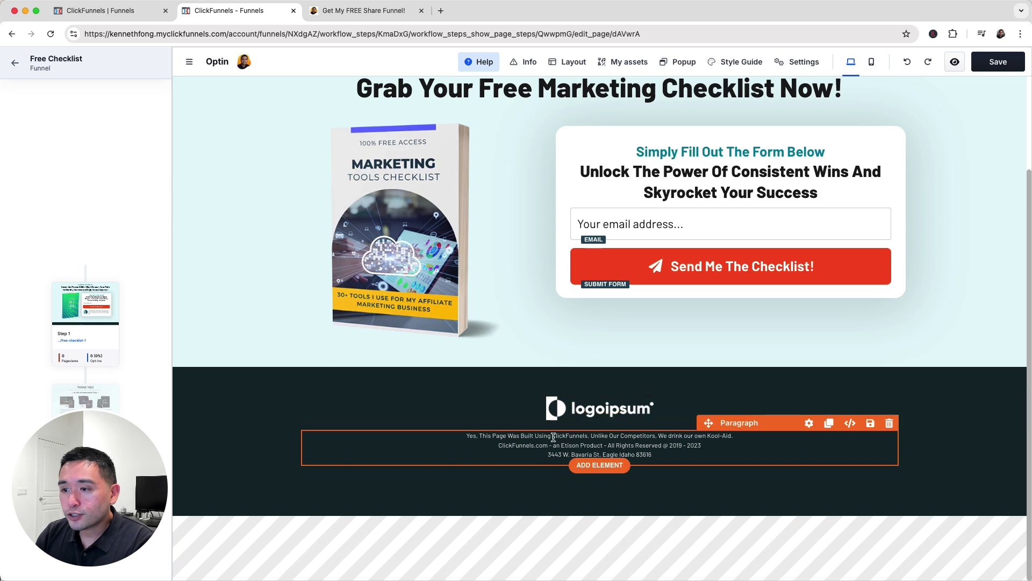
{"action": "triple_click", "coordinate": [554, 437]}
{"action": "left_click", "coordinate": [639, 455]}
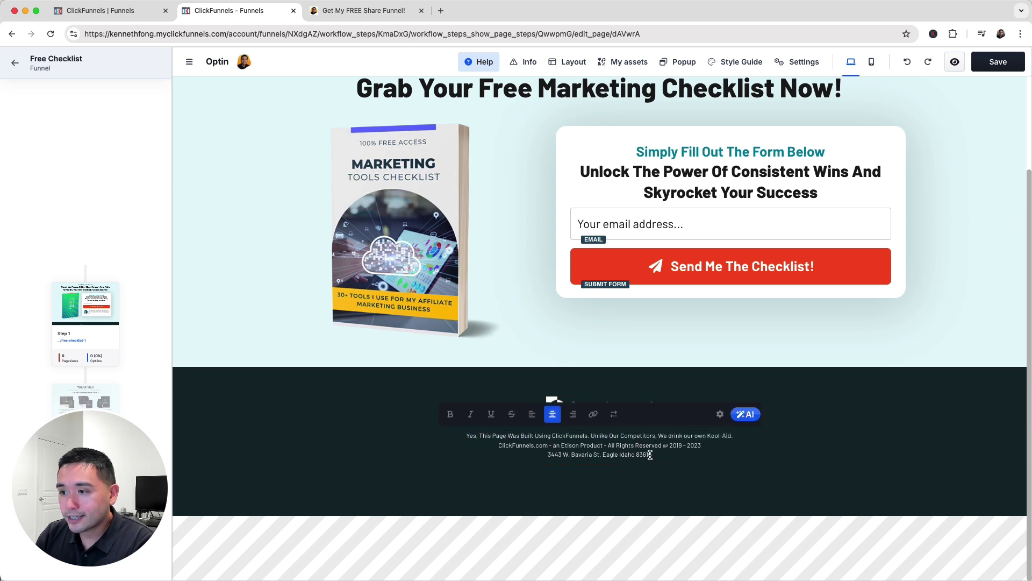
{"action": "triple_click", "coordinate": [652, 455]}
{"action": "key", "text": "super+a"}
{"action": "key", "text": "BackSpace"}
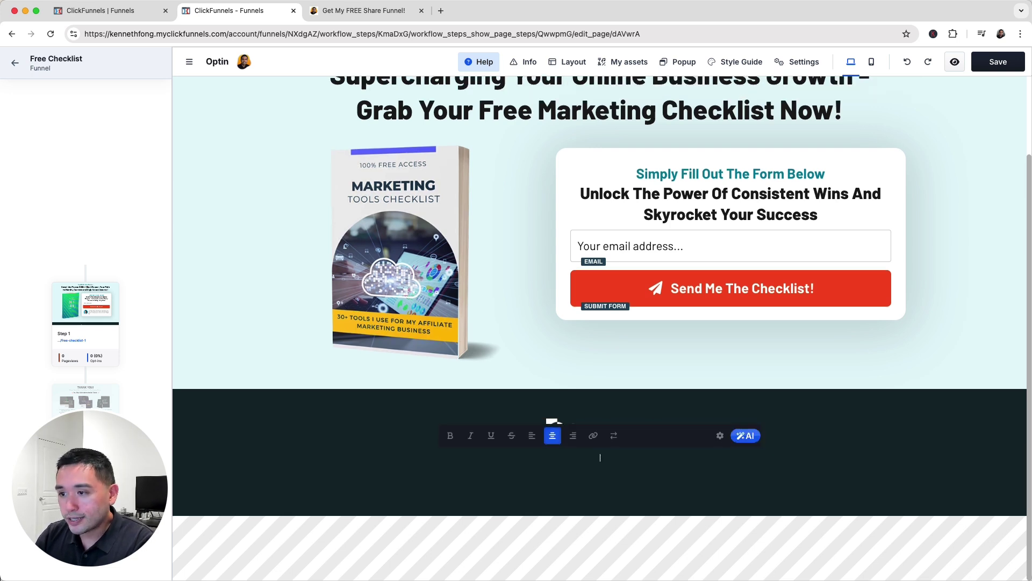
{"action": "type", "text": "© 2024 Kenneth Fong. All Rights Reserved.  Privacy policy | Terms of use"}
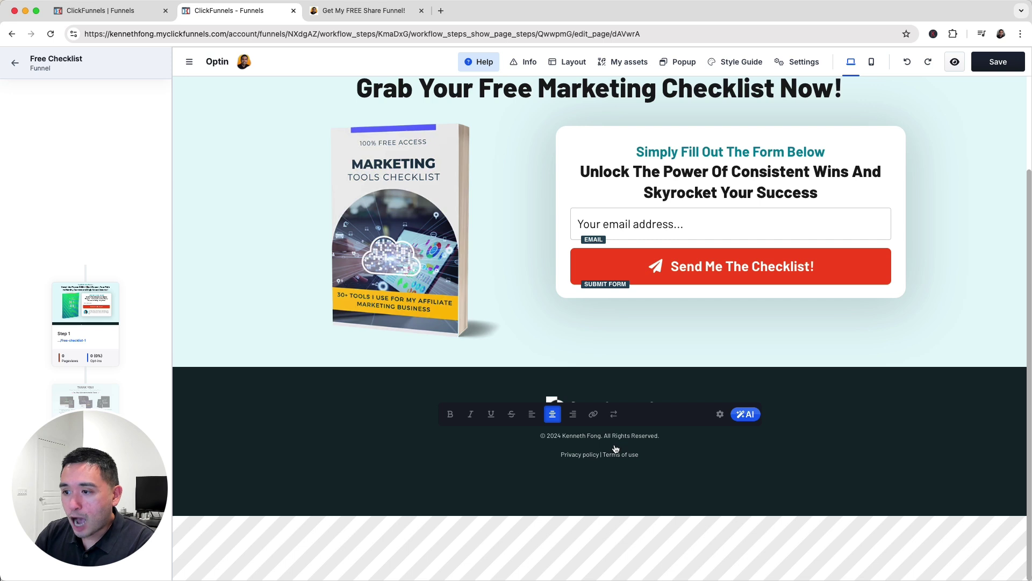
{"action": "key", "text": "BackSpace"}
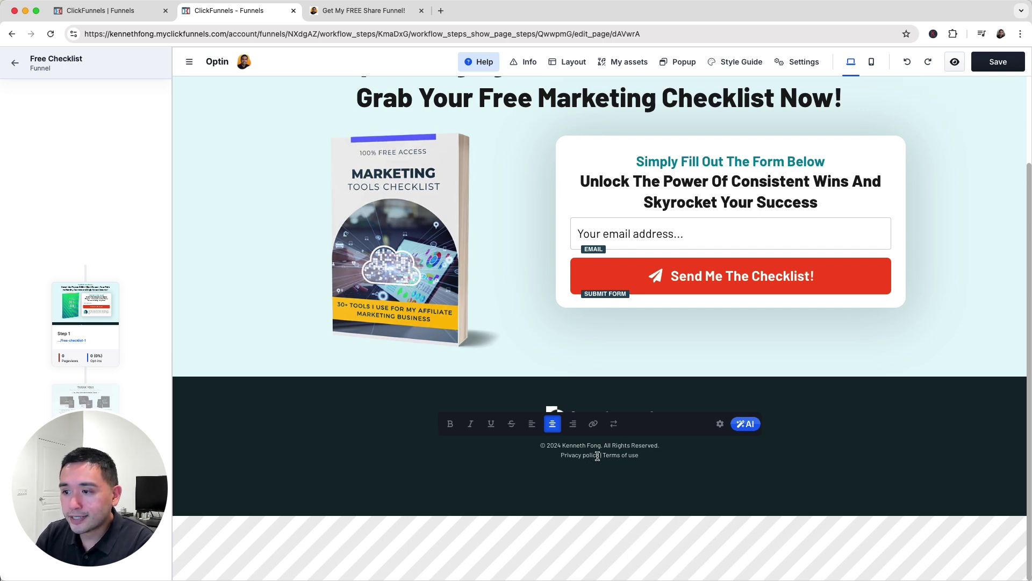
{"action": "left_click", "coordinate": [638, 456]}
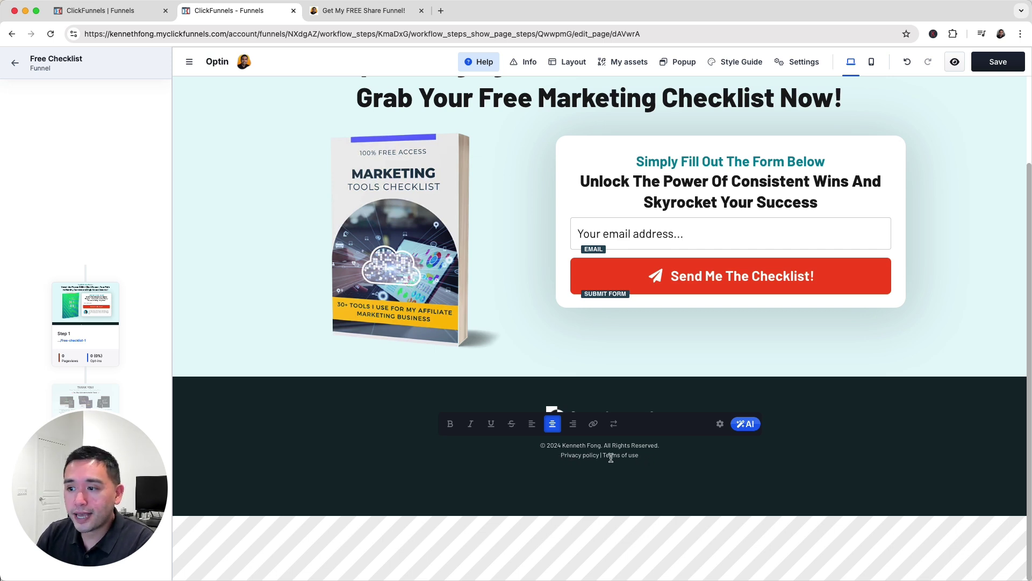
{"action": "left_click", "coordinate": [723, 386]}
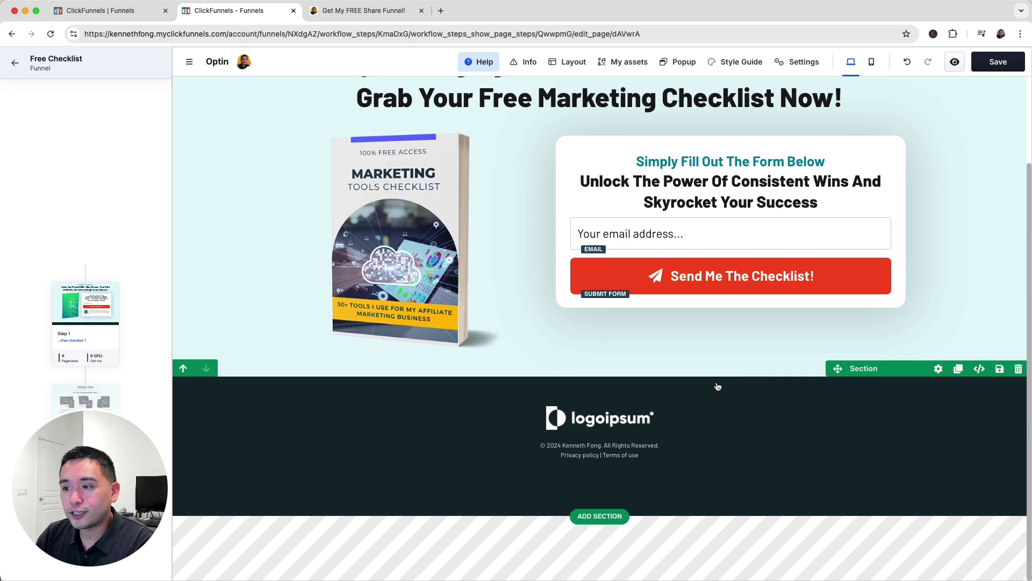
Step: Save the opt-in page, open its live version, and return to the Get My FREE Share Funnel! tab
{"action": "scroll", "coordinate": [904, 175], "scroll_direction": "up", "scroll_amount": 2}
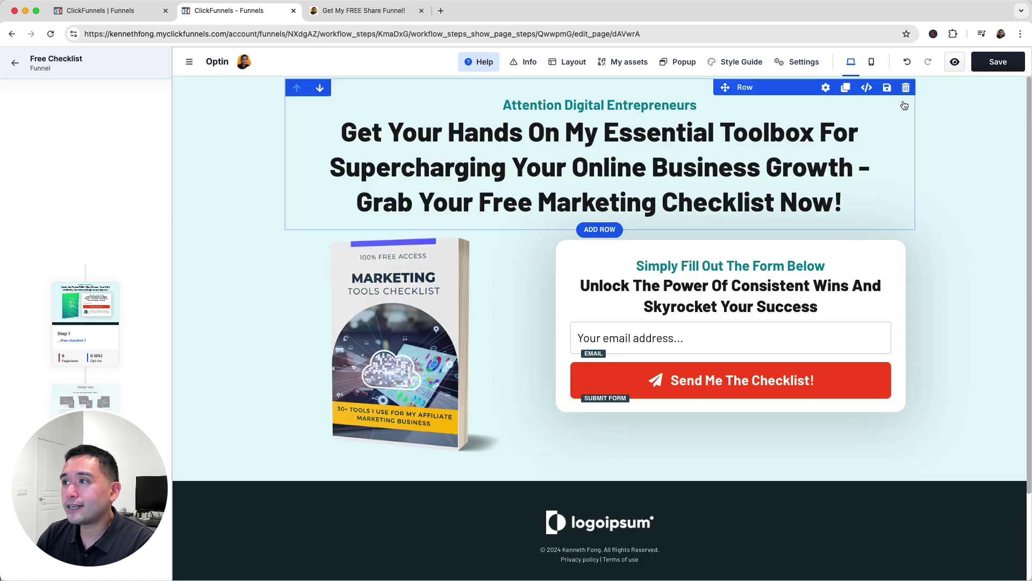
{"action": "left_click", "coordinate": [995, 62]}
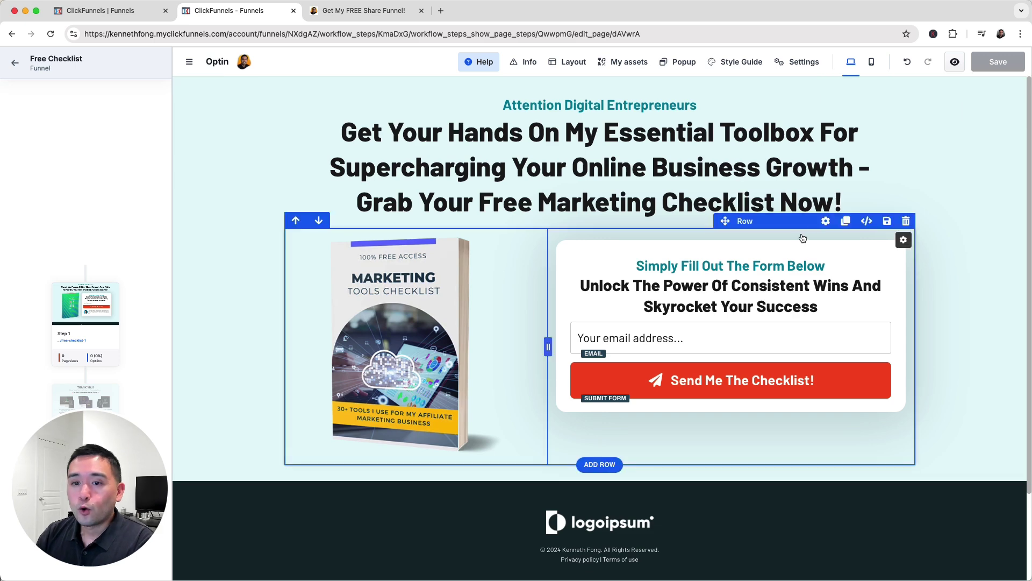
{"action": "left_click", "coordinate": [952, 63]}
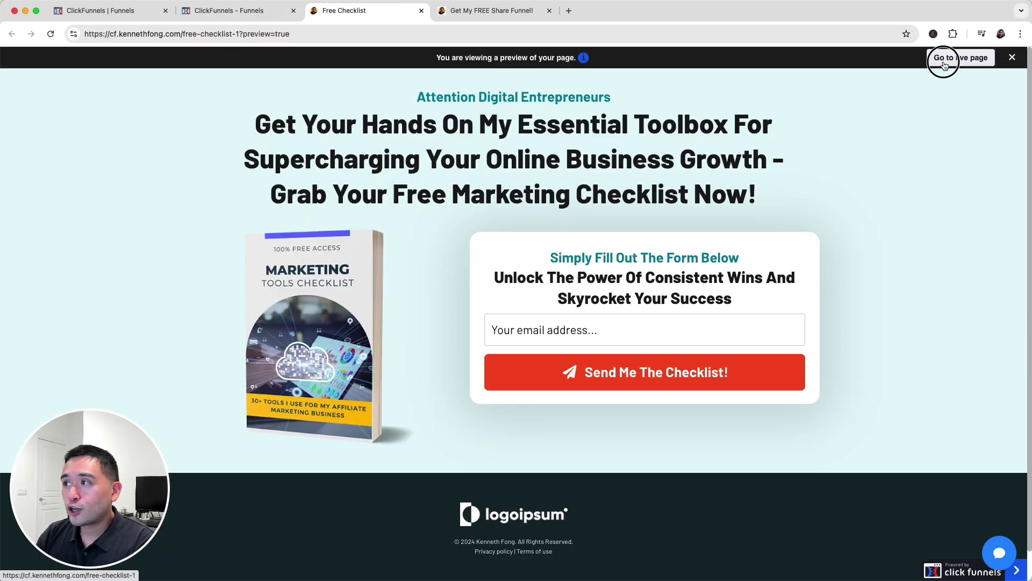
{"action": "left_click", "coordinate": [944, 63]}
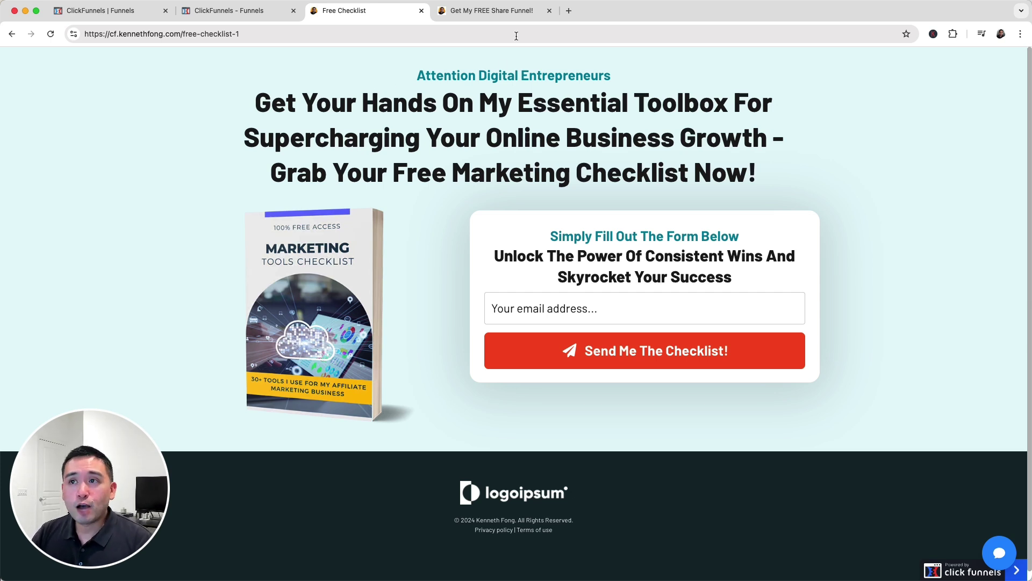
{"action": "left_click", "coordinate": [520, 14]}
{"action": "left_click", "coordinate": [502, 87]}
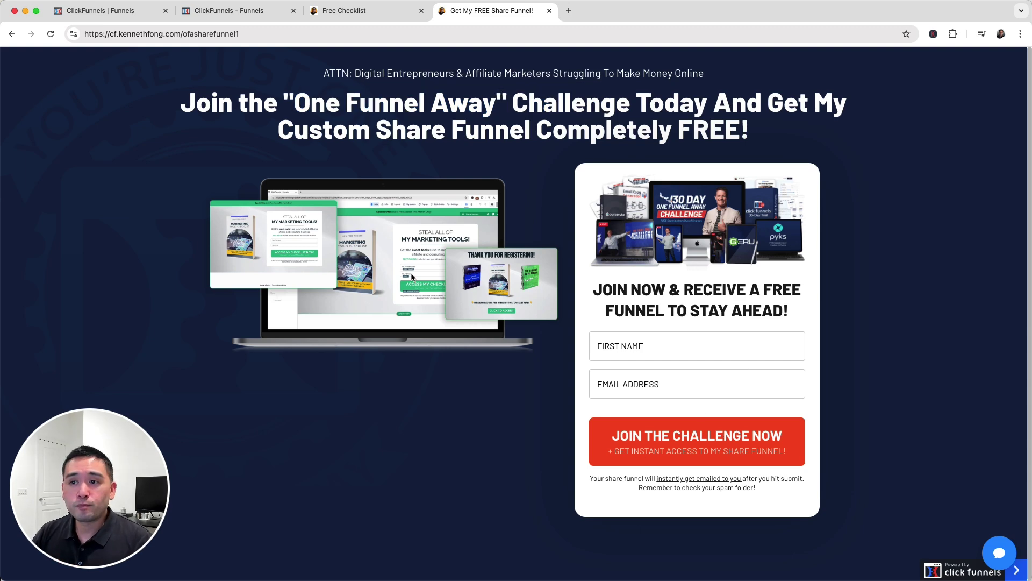
{"action": "scroll", "coordinate": [412, 276], "scroll_direction": "up", "scroll_amount": 5, "text": "ctrl"}
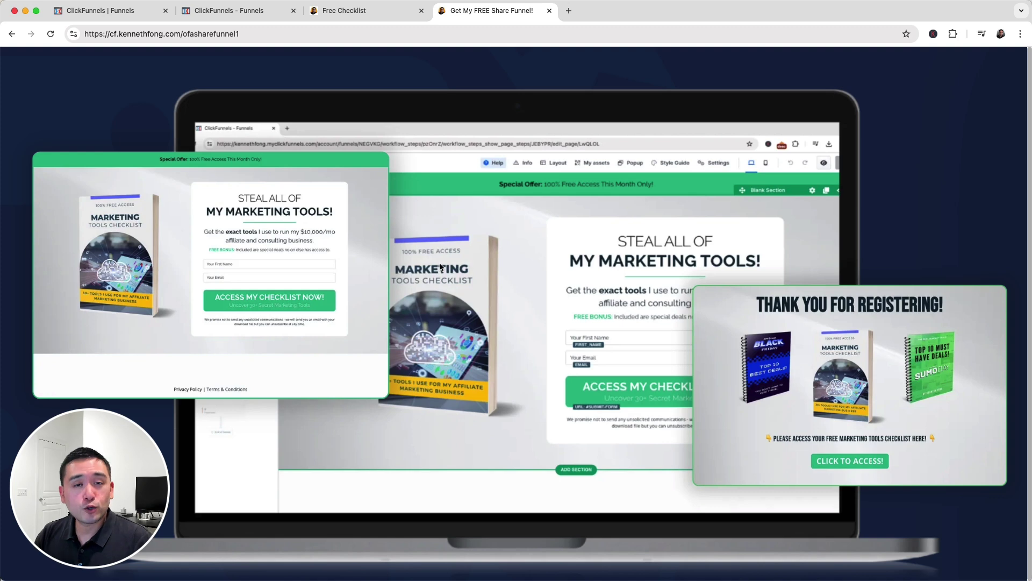
{"action": "scroll", "coordinate": [441, 266], "scroll_direction": "down", "scroll_amount": 5, "text": "ctrl"}
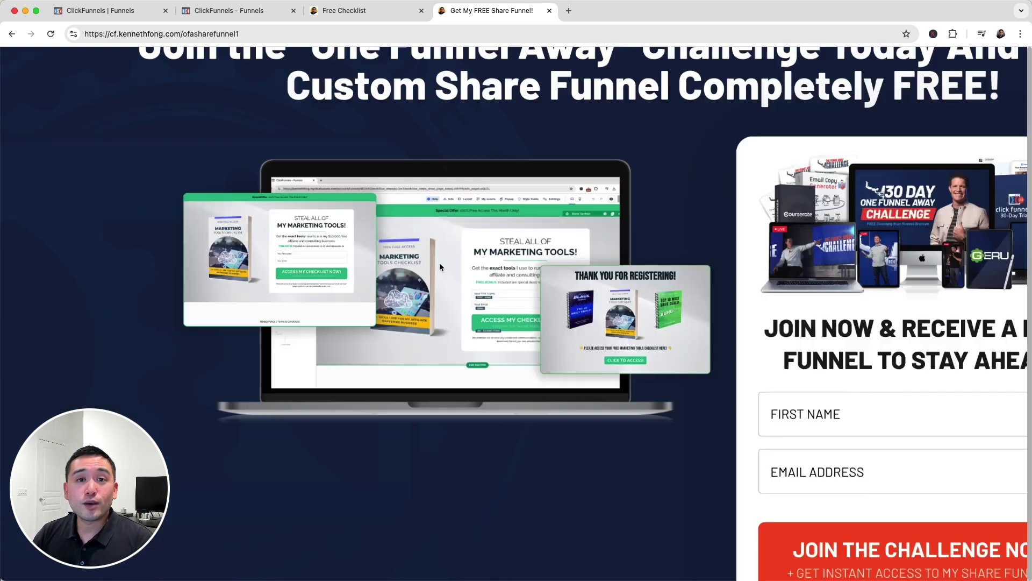